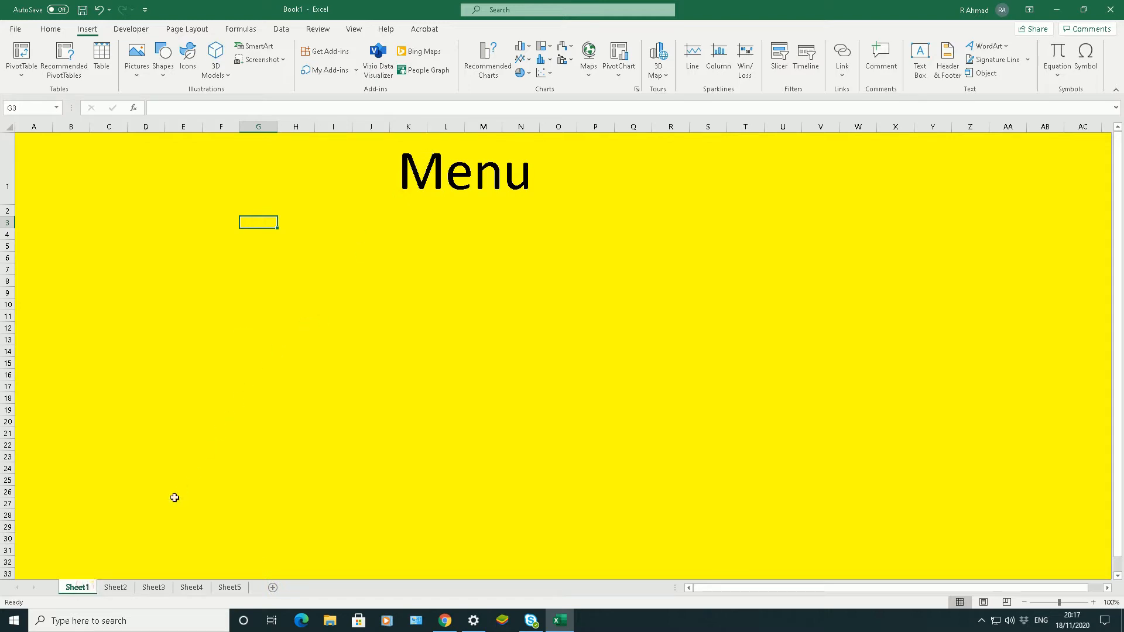
- Look through the worksheets Sheet2 to Sheet5, and return to the Menu page on Sheet1
{"action": "left_click", "coordinate": [117, 588]}
{"action": "left_click", "coordinate": [151, 589]}
{"action": "left_click", "coordinate": [192, 588]}
{"action": "left_click", "coordinate": [220, 592]}
{"action": "left_click", "coordinate": [78, 588]}
{"action": "left_click", "coordinate": [341, 223]}
{"action": "left_click", "coordinate": [406, 223]}
{"action": "left_click", "coordinate": [457, 225]}
{"action": "left_click", "coordinate": [506, 226]}
{"action": "left_click", "coordinate": [334, 221]}
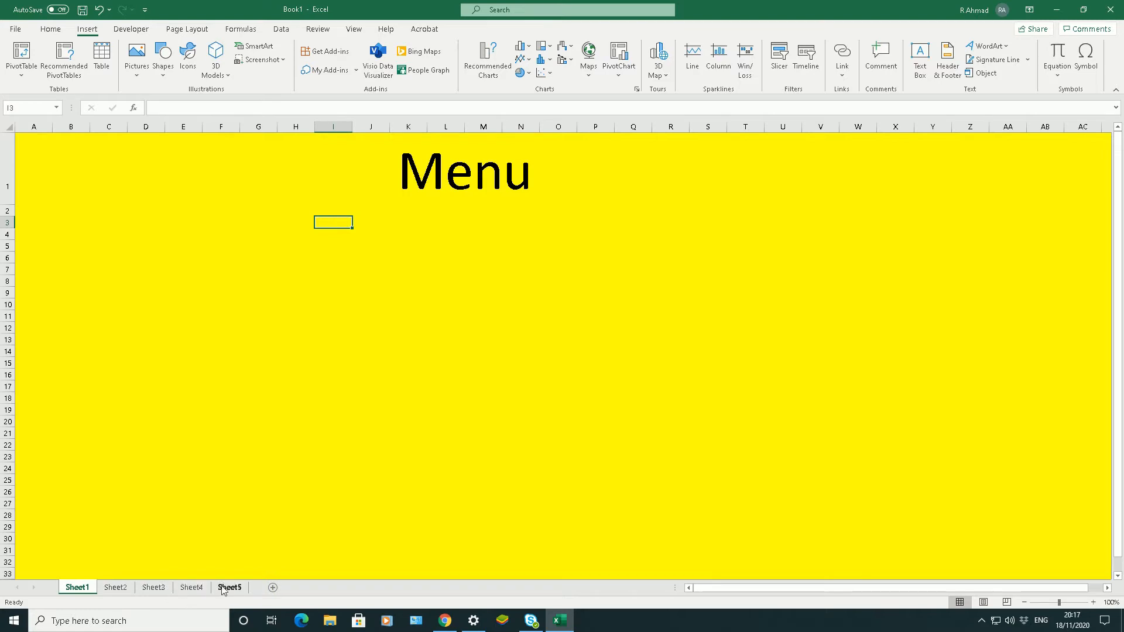
{"action": "left_click", "coordinate": [118, 586]}
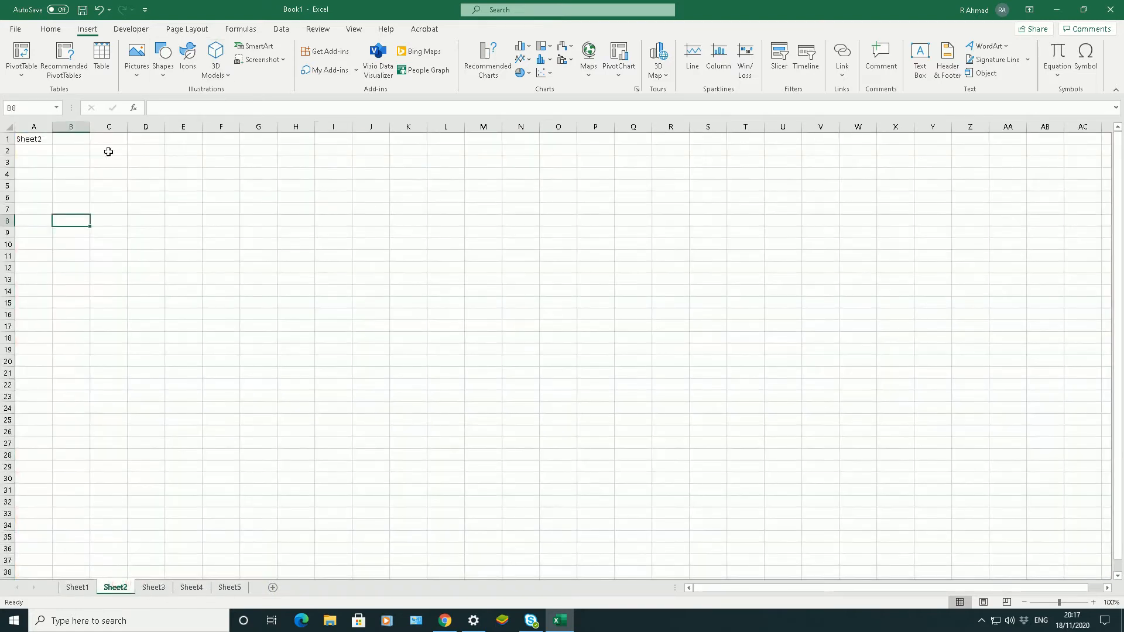
{"action": "left_click", "coordinate": [146, 592]}
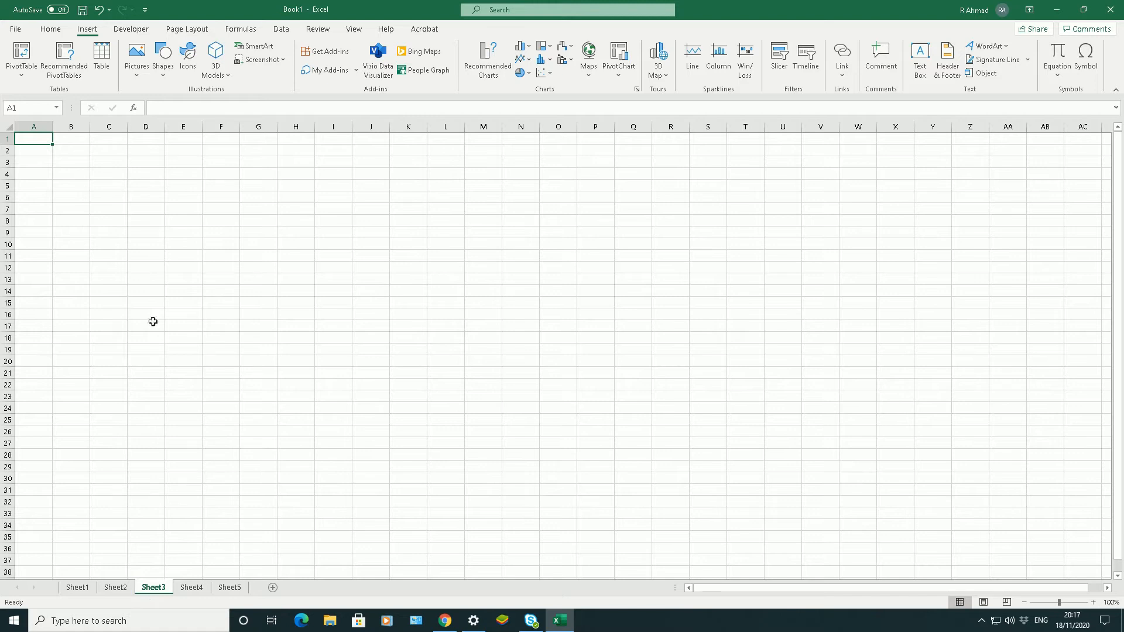
{"action": "left_click", "coordinate": [198, 590]}
{"action": "left_click", "coordinate": [228, 589]}
{"action": "left_click", "coordinate": [79, 589]}
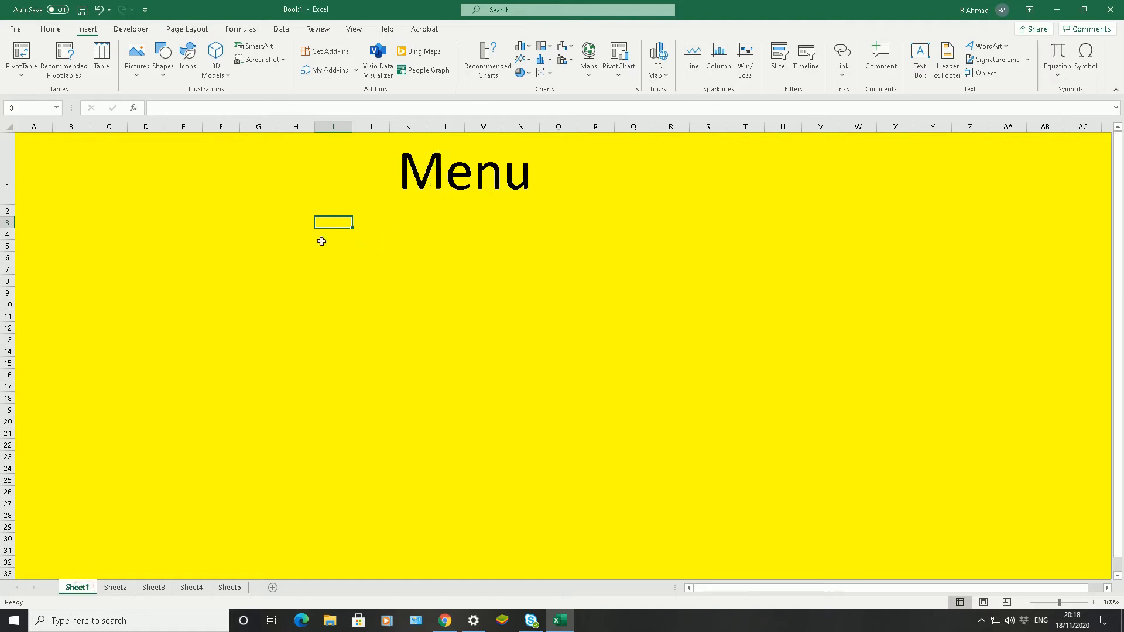
- Enter the labels Sheet 1, Sheet 2, Sheet 3, Sheet4 and Sheet 5 across cells F2 to J2 of the Menu page
{"action": "left_click", "coordinate": [237, 206]}
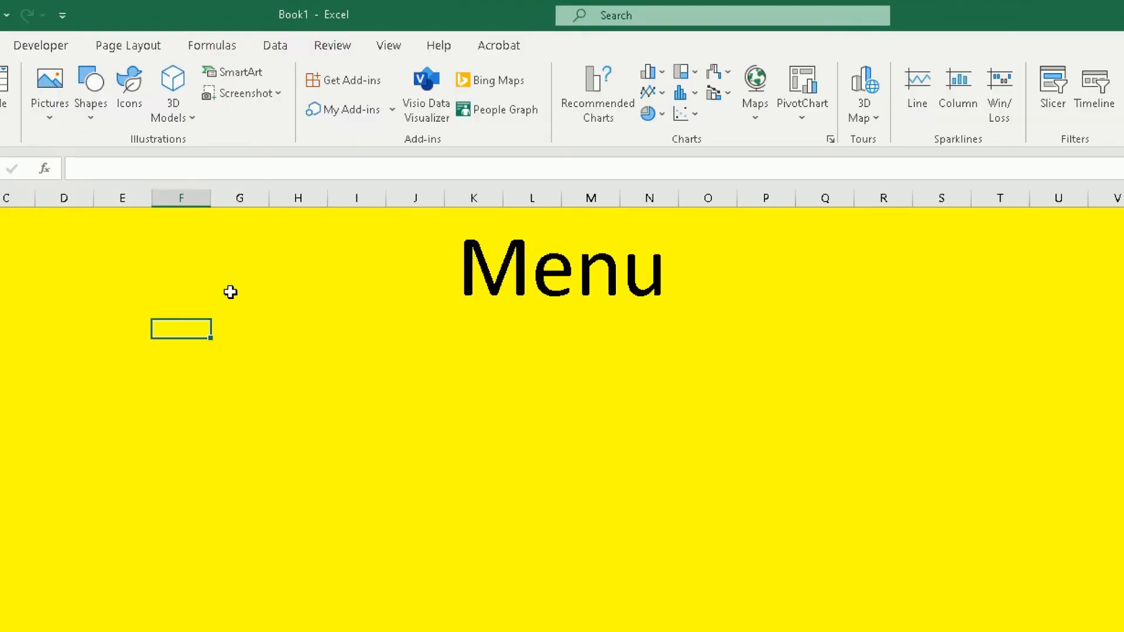
{"action": "type", "text": "Sheet"}
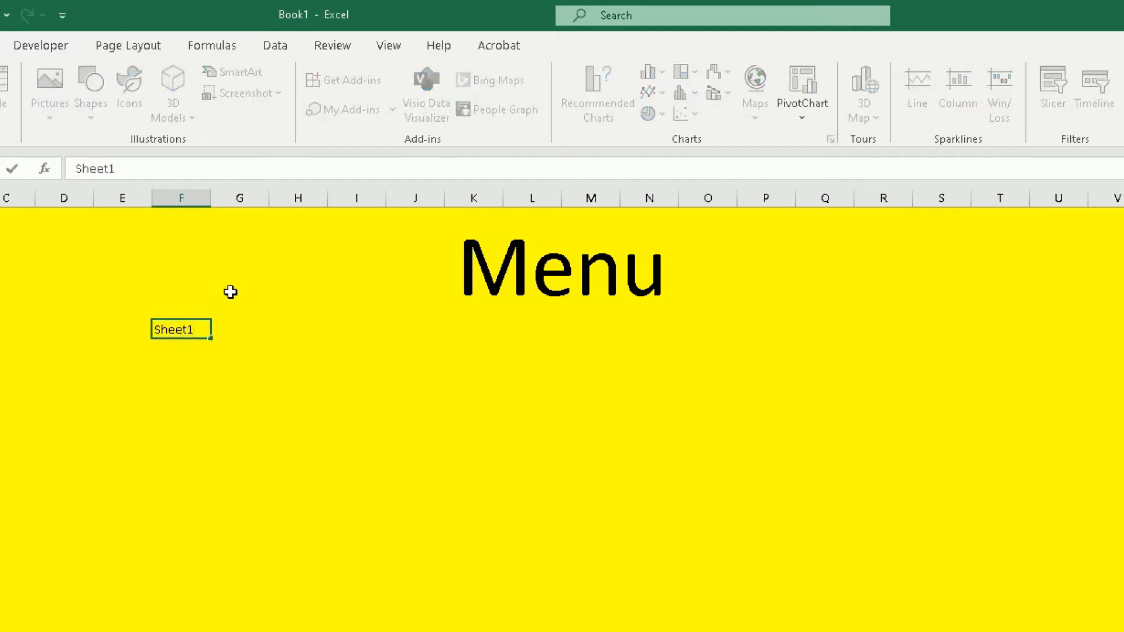
{"action": "type", "text": " 1"}
{"action": "key", "text": "Tab"}
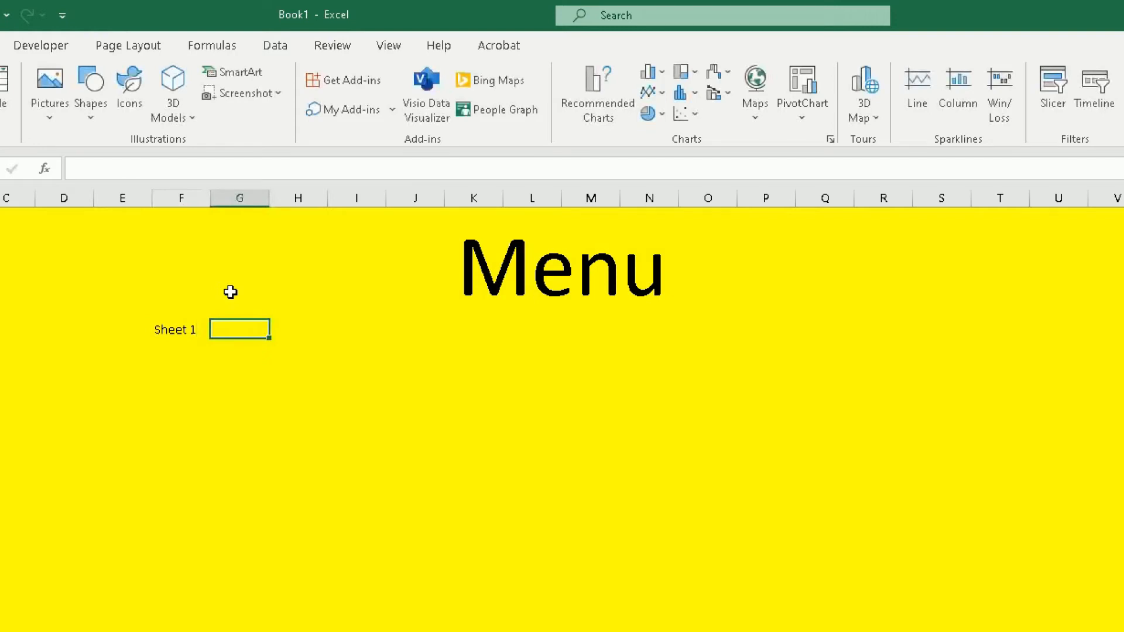
{"action": "type", "text": "Sheet 2"}
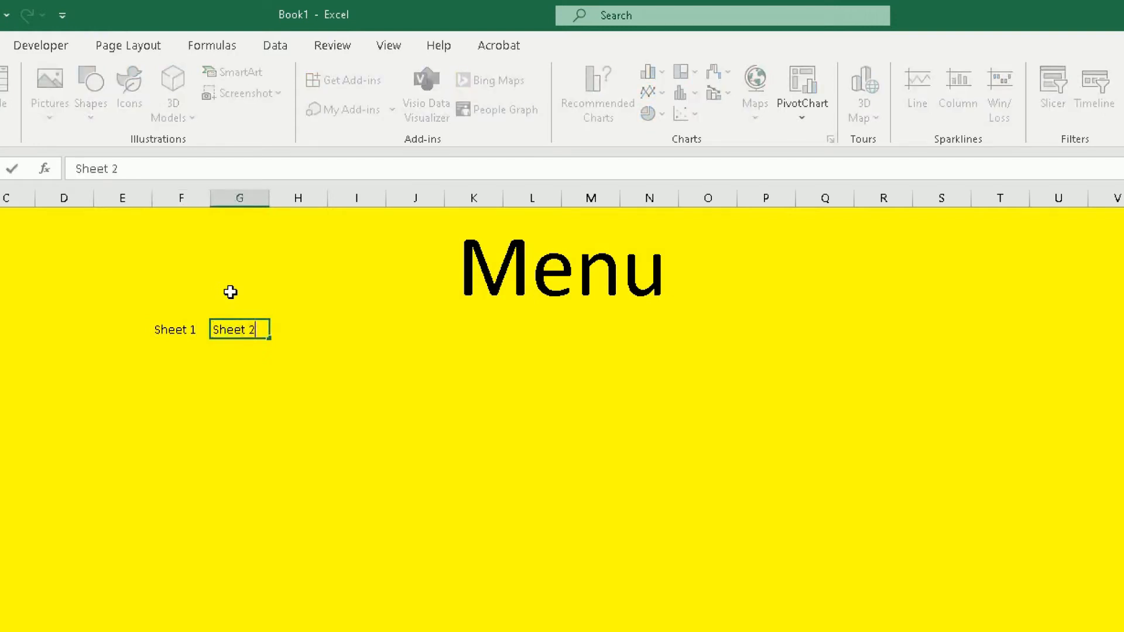
{"action": "key", "text": "Tab"}
{"action": "type", "text": "She"}
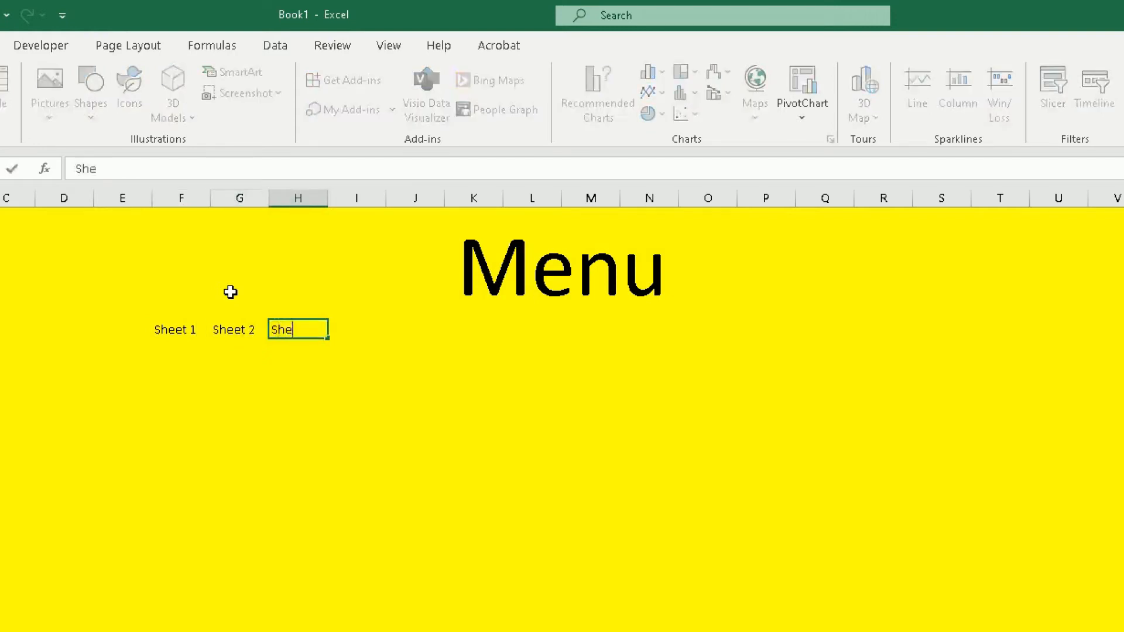
{"action": "type", "text": "et 3"}
{"action": "key", "text": "Tab"}
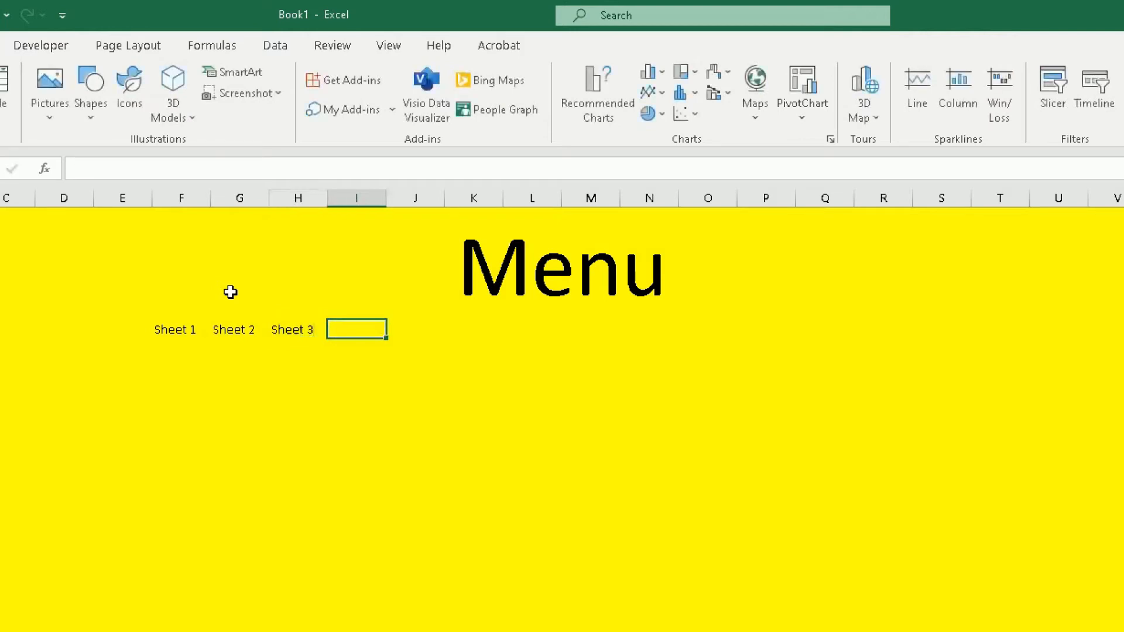
{"action": "type", "text": "Sheet4"}
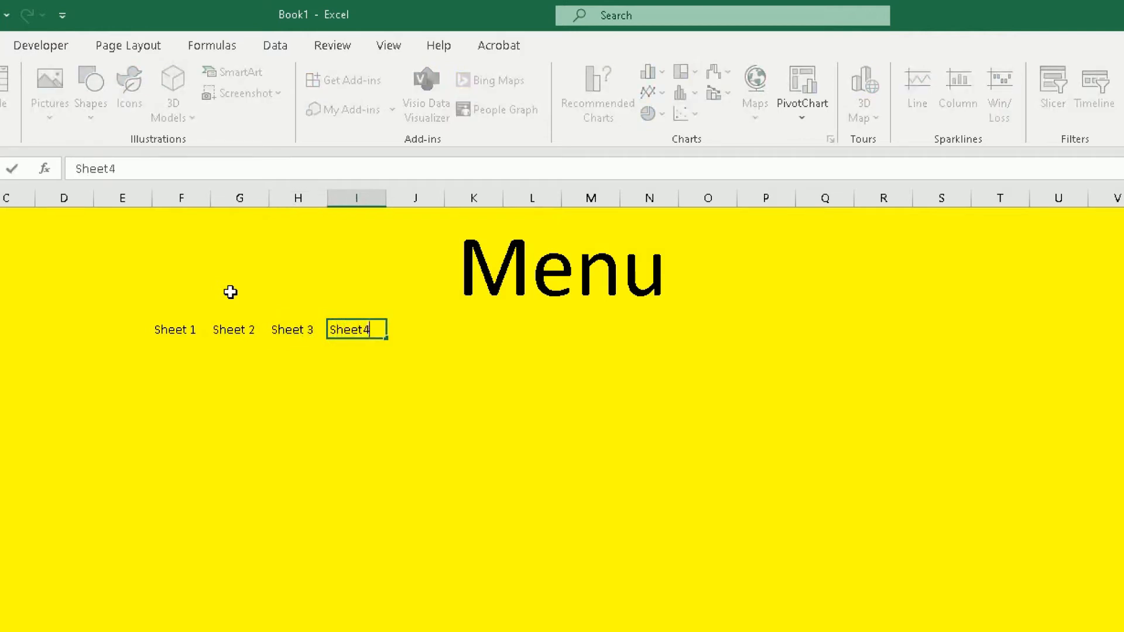
{"action": "key", "text": "Tab"}
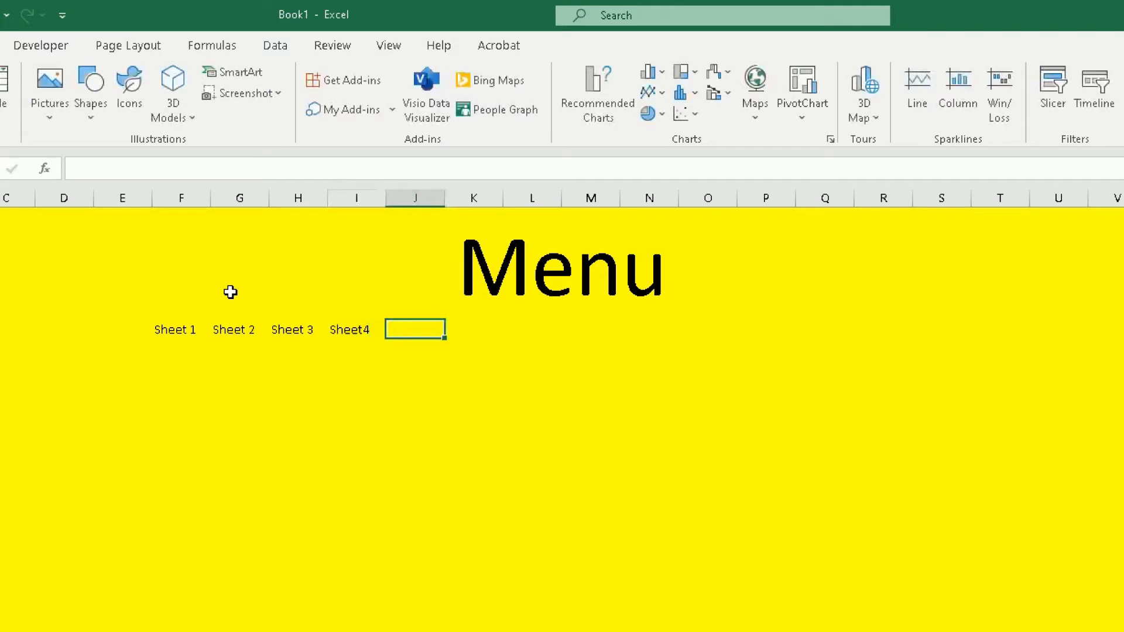
{"action": "type", "text": "Sheet 5"}
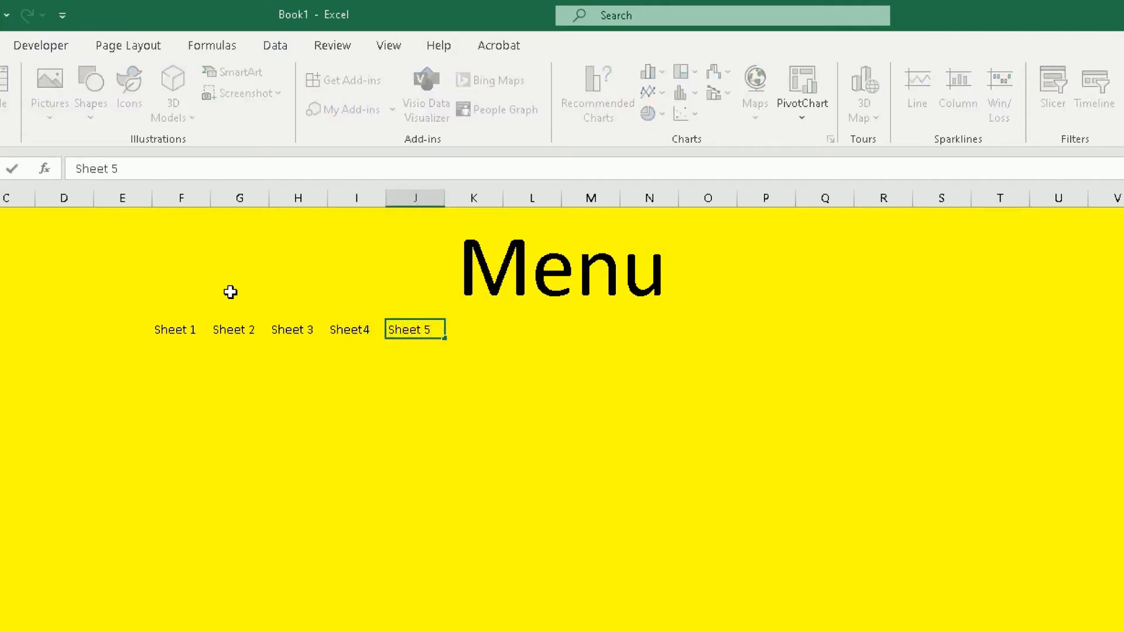
- Move the five sheet labels from F2:J2 so that they start in cell I2
{"action": "left_click_drag", "start_coordinate": [183, 326], "coordinate": [394, 321]}
{"action": "right_click", "coordinate": [399, 325]}
{"action": "left_click", "coordinate": [423, 336]}
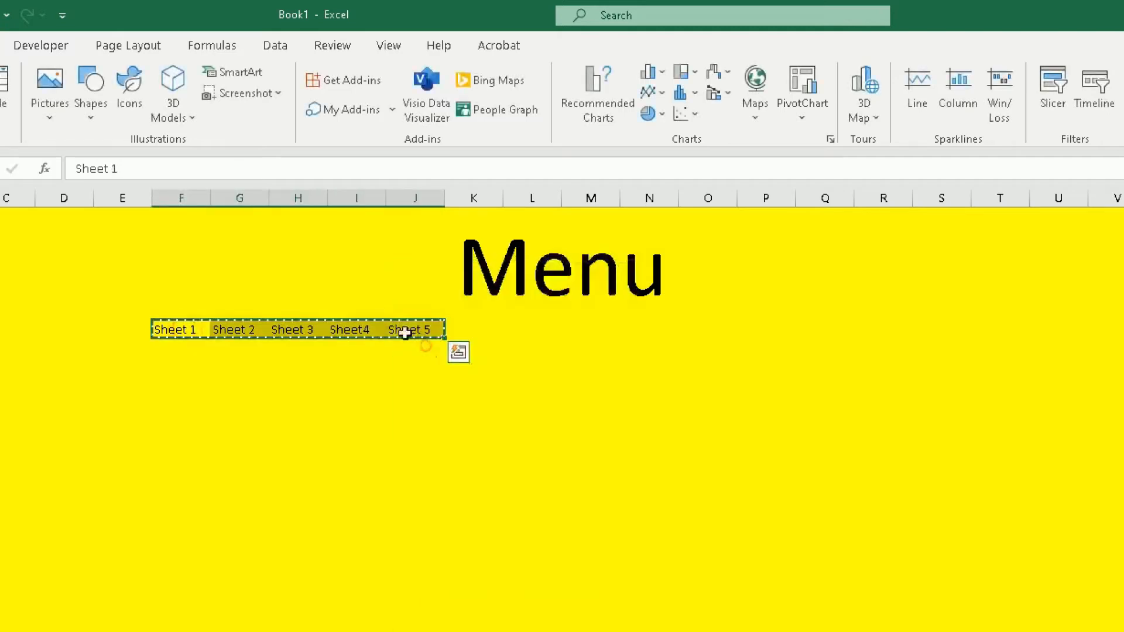
{"action": "left_click", "coordinate": [371, 331]}
{"action": "right_click", "coordinate": [371, 330]}
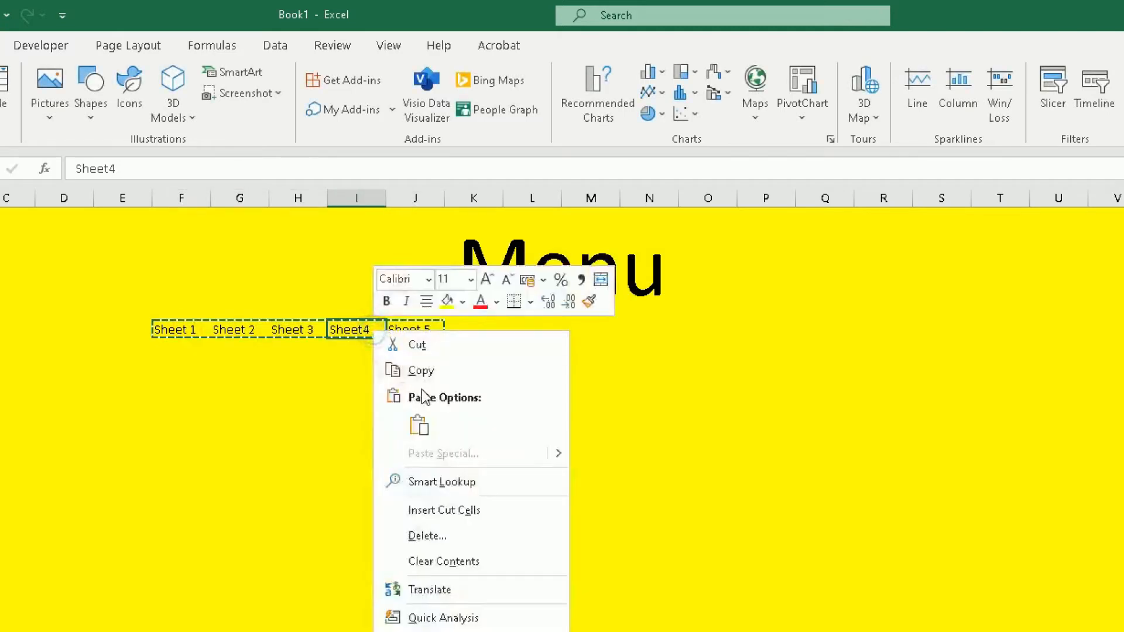
{"action": "left_click", "coordinate": [417, 415]}
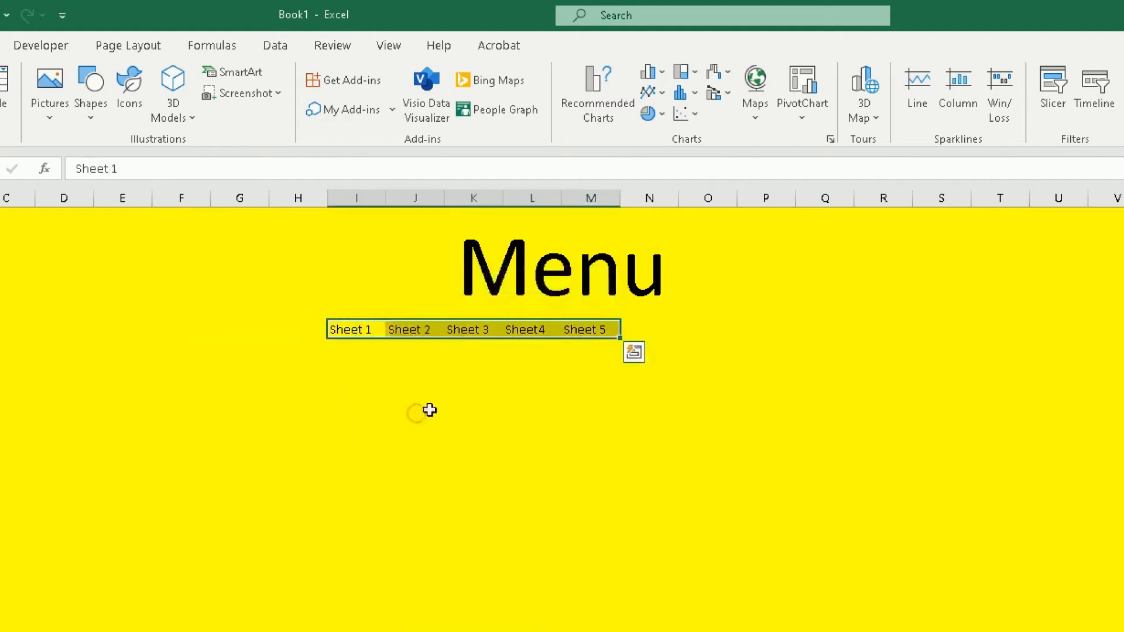
- Move the row of five sheet labels further along row 2 so that it starts in cell K2
{"action": "right_click", "coordinate": [372, 328]}
{"action": "left_click", "coordinate": [417, 350]}
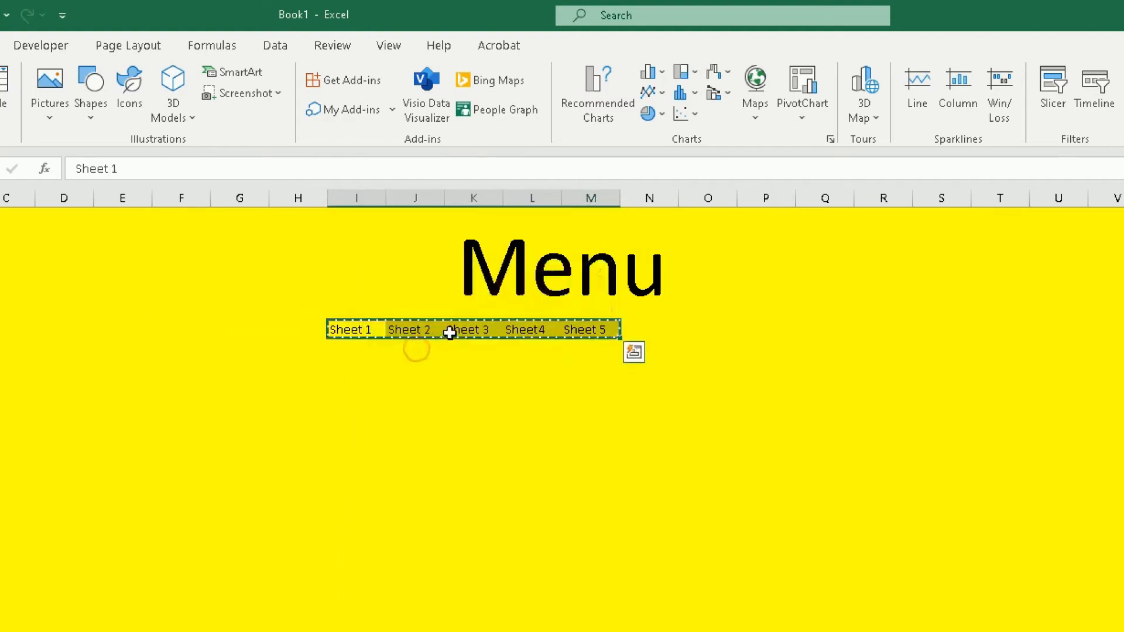
{"action": "left_click", "coordinate": [451, 331]}
{"action": "right_click", "coordinate": [455, 331]}
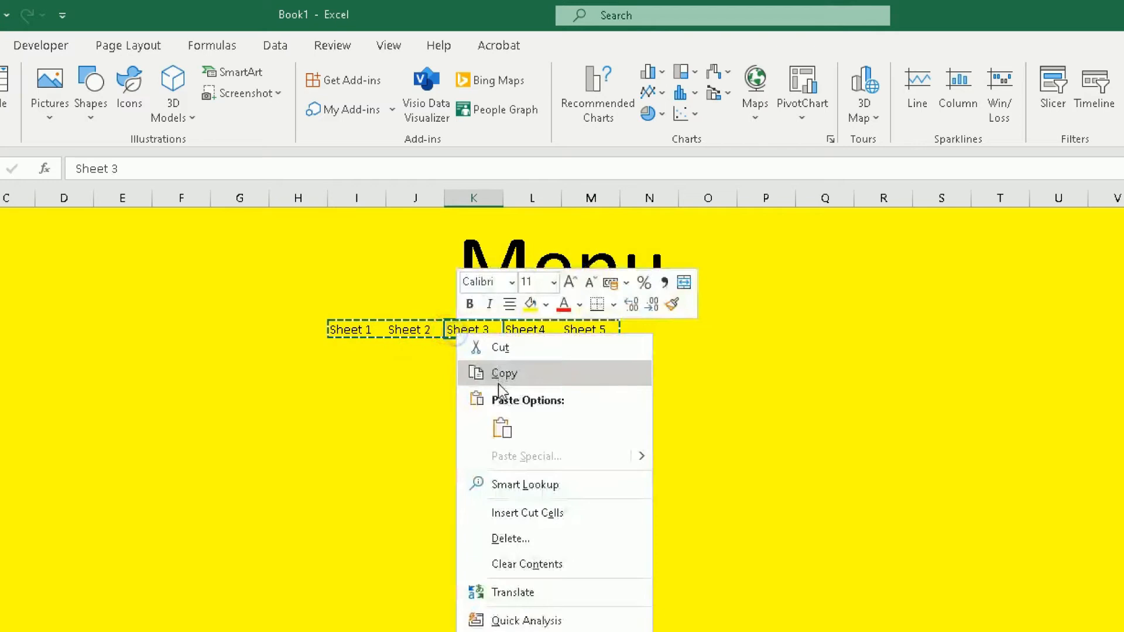
{"action": "left_click", "coordinate": [499, 421]}
{"action": "left_click", "coordinate": [530, 456]}
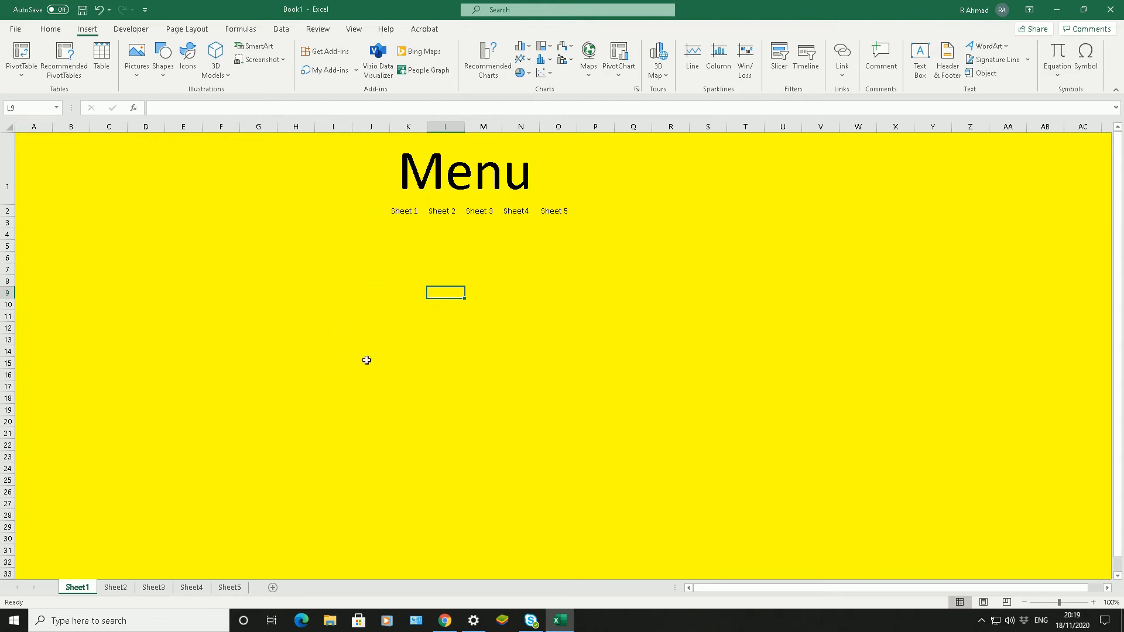
{"action": "left_click", "coordinate": [405, 211]}
{"action": "left_click", "coordinate": [440, 210]}
{"action": "left_click", "coordinate": [478, 211]}
{"action": "left_click", "coordinate": [507, 211]}
{"action": "left_click", "coordinate": [548, 211]}
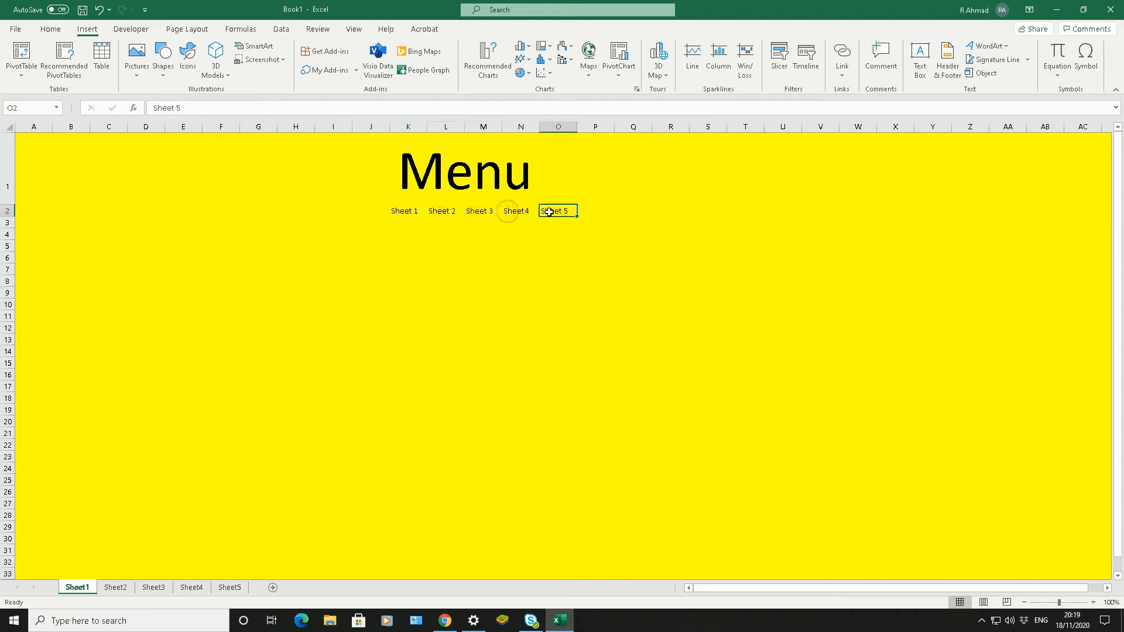
- Delete the Sheet 1 label from cell K2 on the Menu page
{"action": "left_click", "coordinate": [410, 212]}
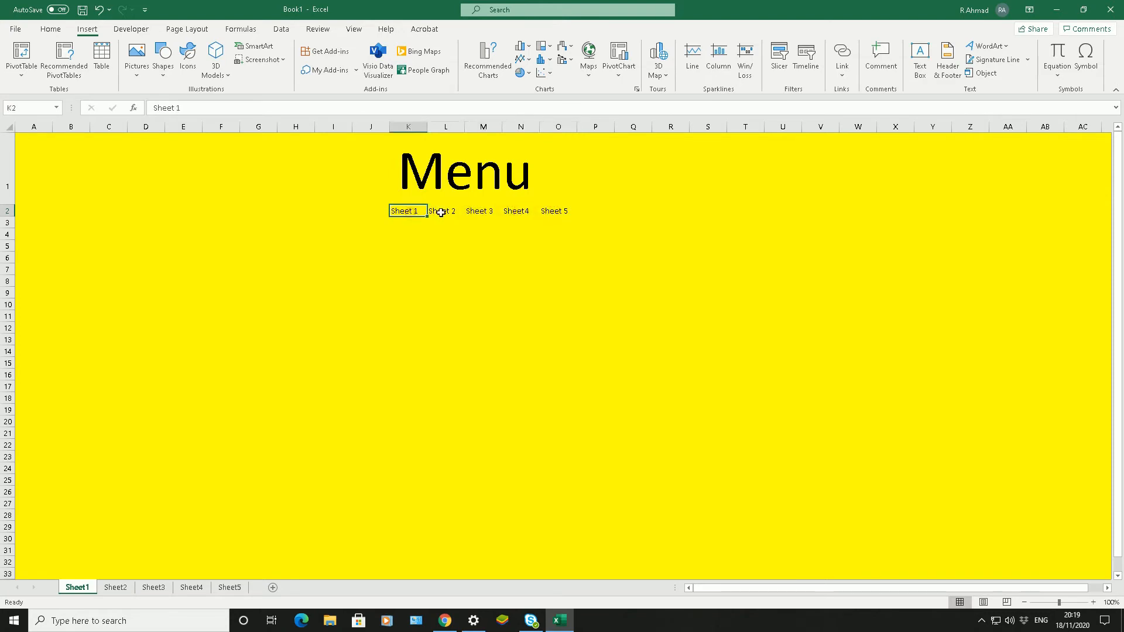
{"action": "left_click", "coordinate": [116, 587]}
{"action": "left_click", "coordinate": [154, 588]}
{"action": "left_click", "coordinate": [77, 587]}
{"action": "key", "text": "Delete"}
- Add a hyperlink to the Sheet 2 label in L2 that leads to Sheet2 within this document
{"action": "left_click", "coordinate": [438, 214]}
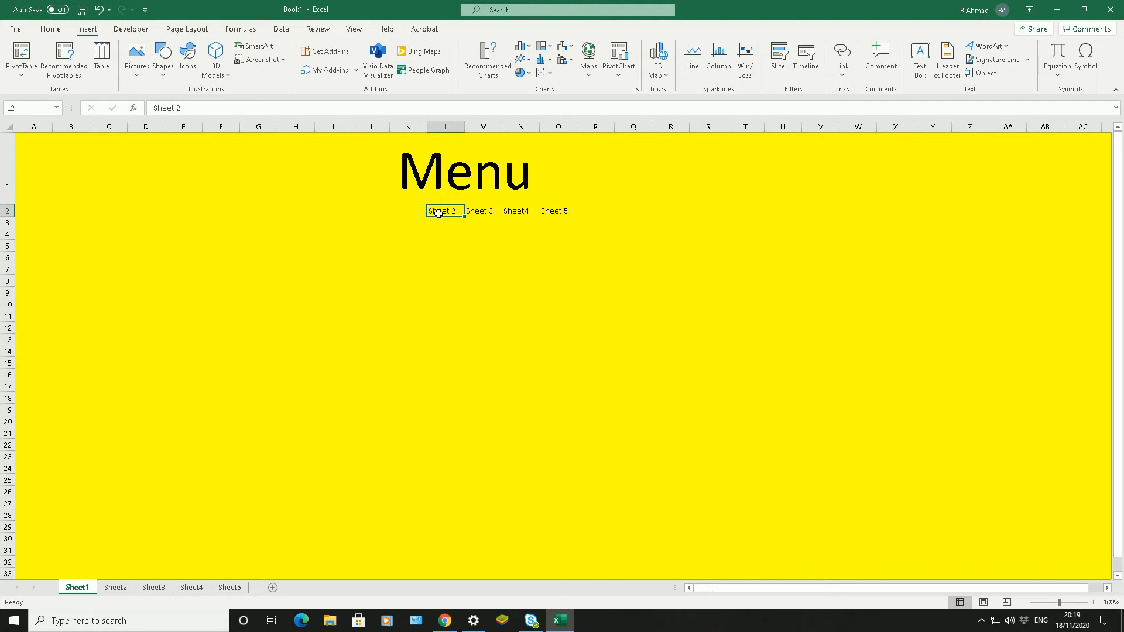
{"action": "right_click", "coordinate": [438, 214]}
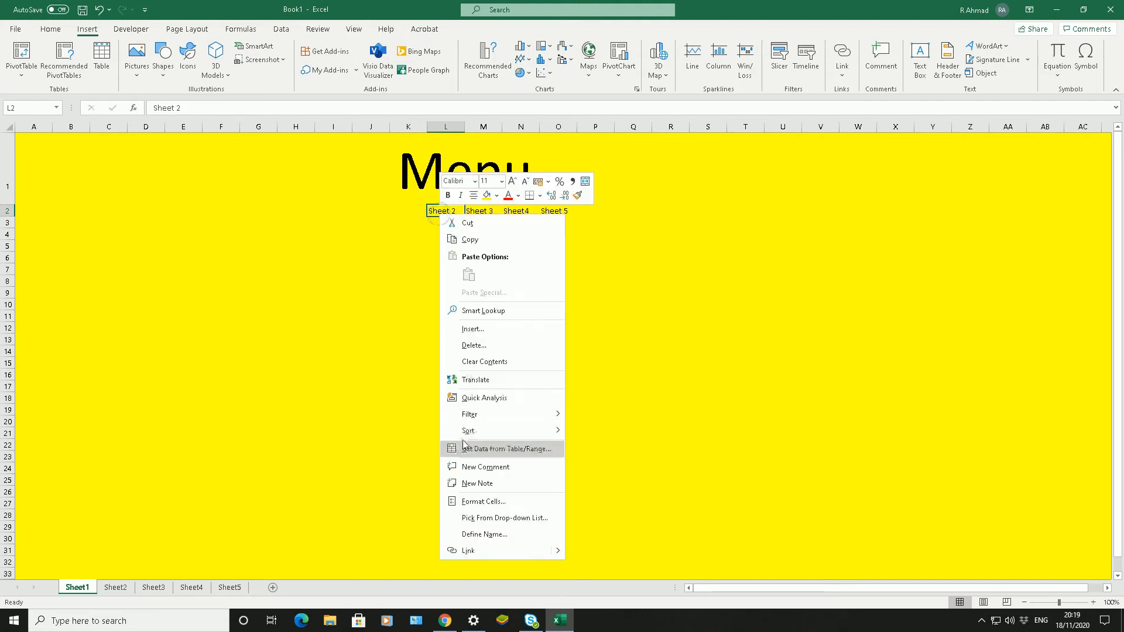
{"action": "left_click", "coordinate": [470, 553]}
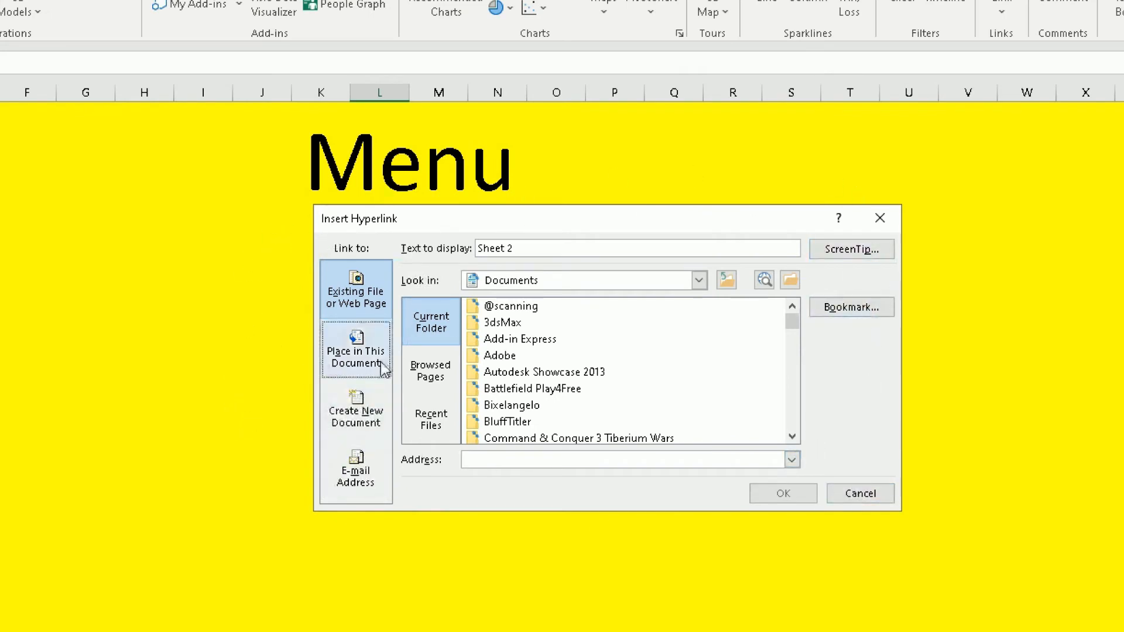
{"action": "left_click", "coordinate": [356, 369]}
{"action": "left_click", "coordinate": [342, 345]}
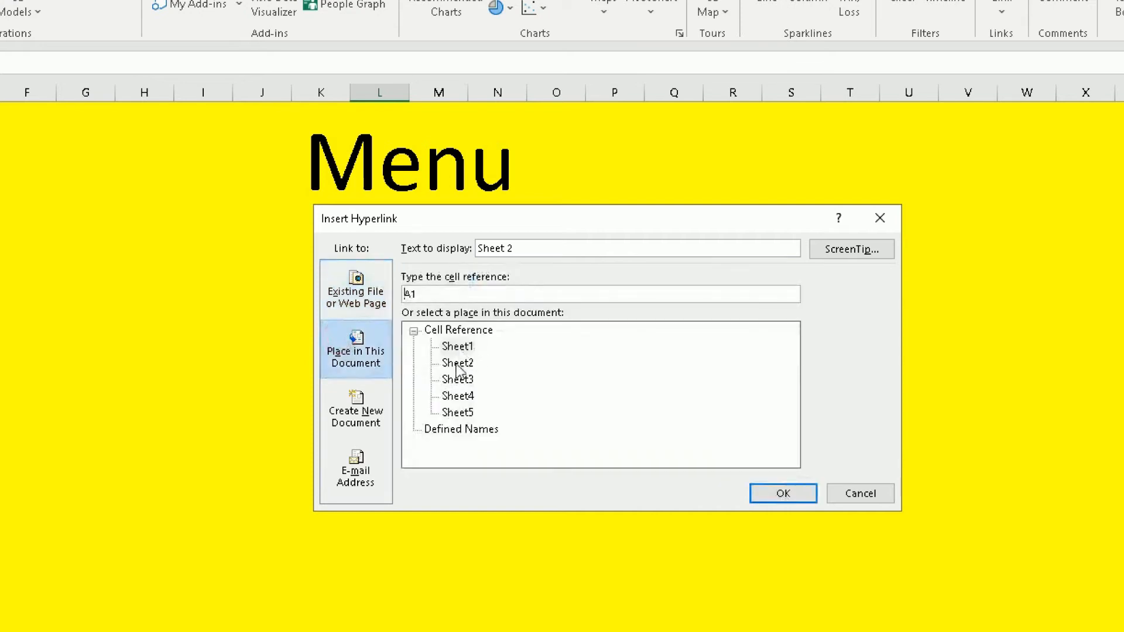
{"action": "left_click_drag", "start_coordinate": [455, 230], "coordinate": [455, 330]}
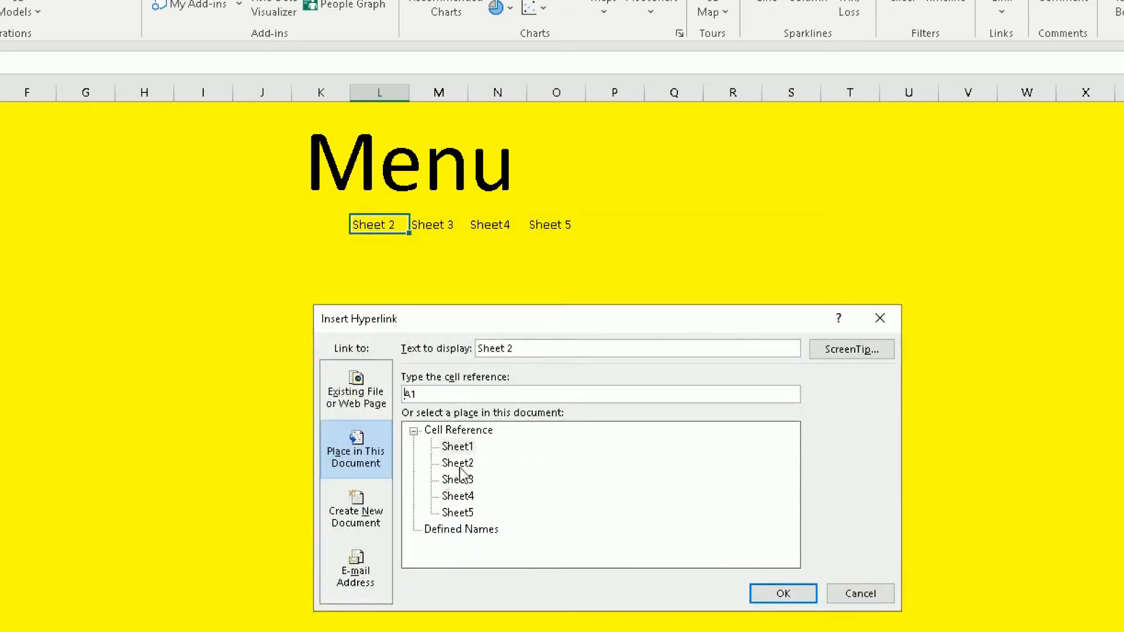
{"action": "left_click", "coordinate": [461, 465]}
{"action": "left_click", "coordinate": [755, 600]}
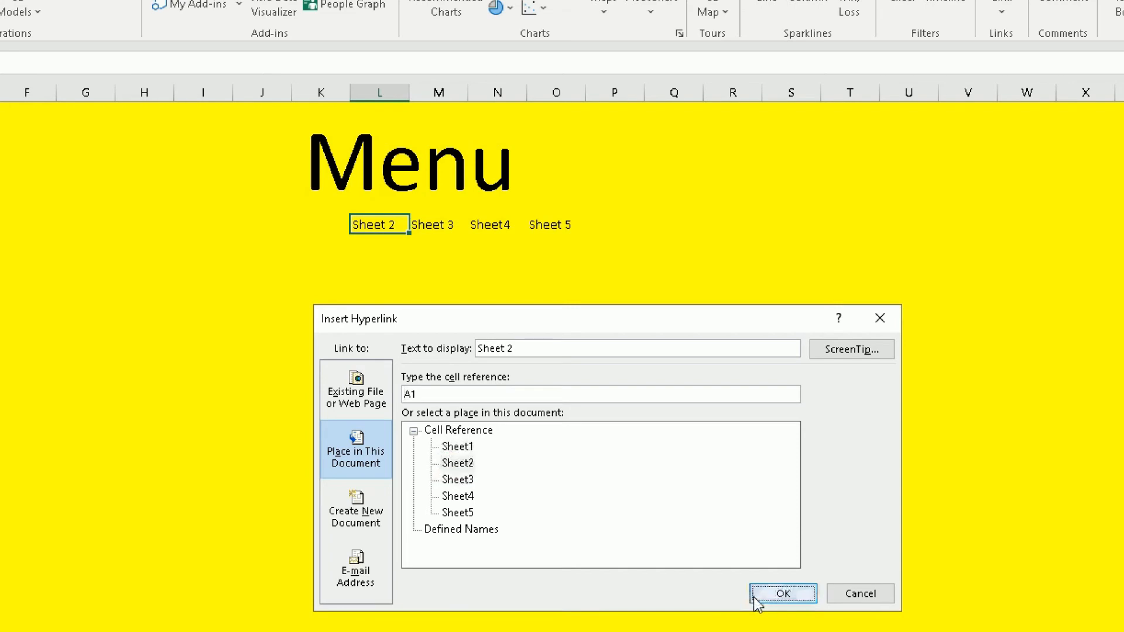
{"action": "left_click", "coordinate": [396, 255]}
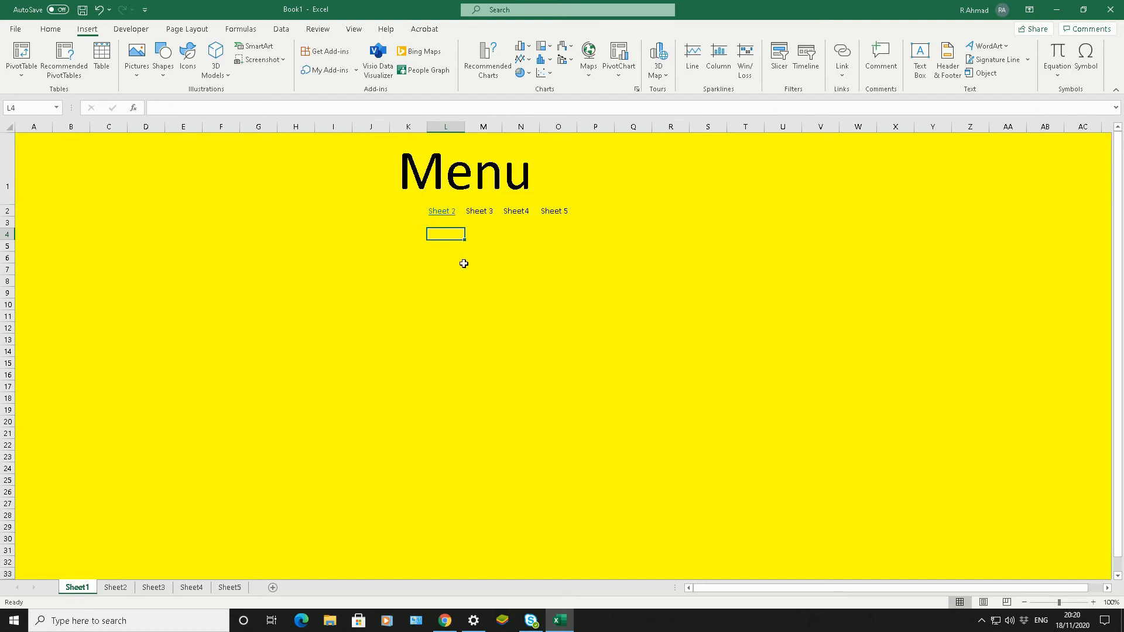
- Follow the Sheet 2 link from the Menu page and replace the text in A1 of Sheet2 with "Main menu"
{"action": "left_click", "coordinate": [442, 217]}
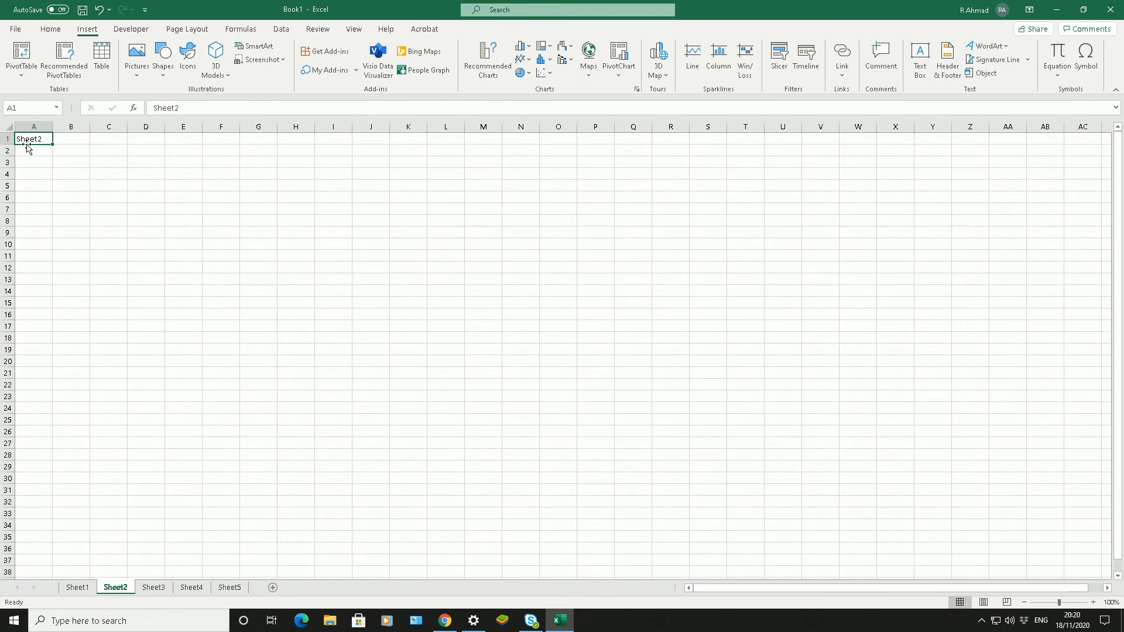
{"action": "type", "text": "Main me"}
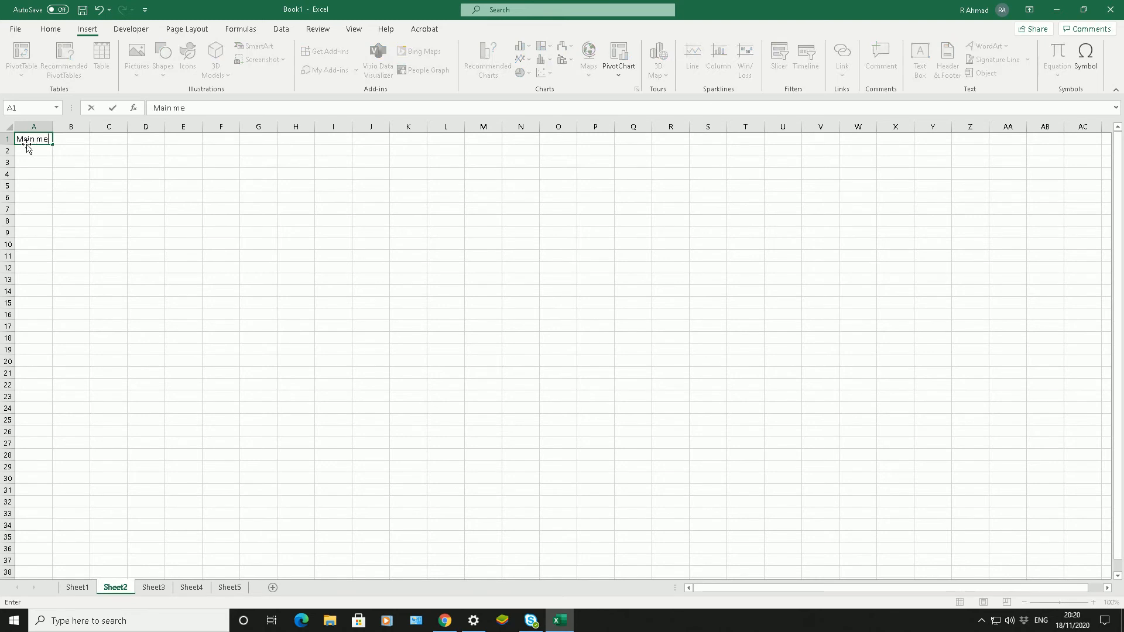
{"action": "type", "text": "nu"}
{"action": "left_click", "coordinate": [54, 173]}
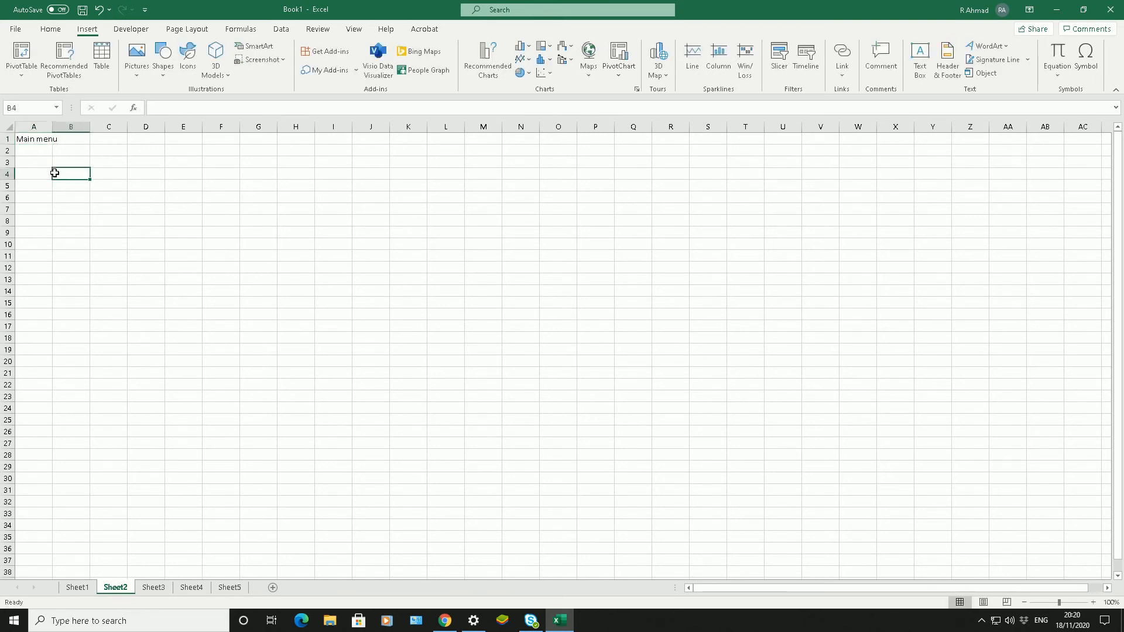
- Add a hyperlink to the Main menu text in A1 that leads to Sheet1 within this document
{"action": "left_click", "coordinate": [30, 141]}
{"action": "right_click", "coordinate": [31, 141]}
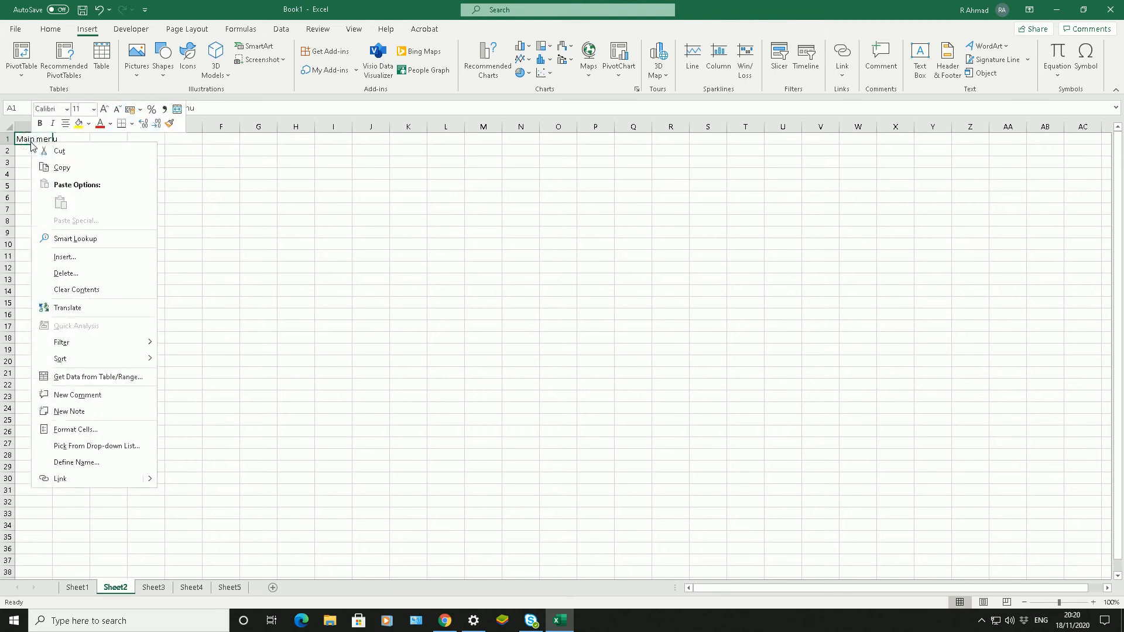
{"action": "left_click", "coordinate": [62, 479]}
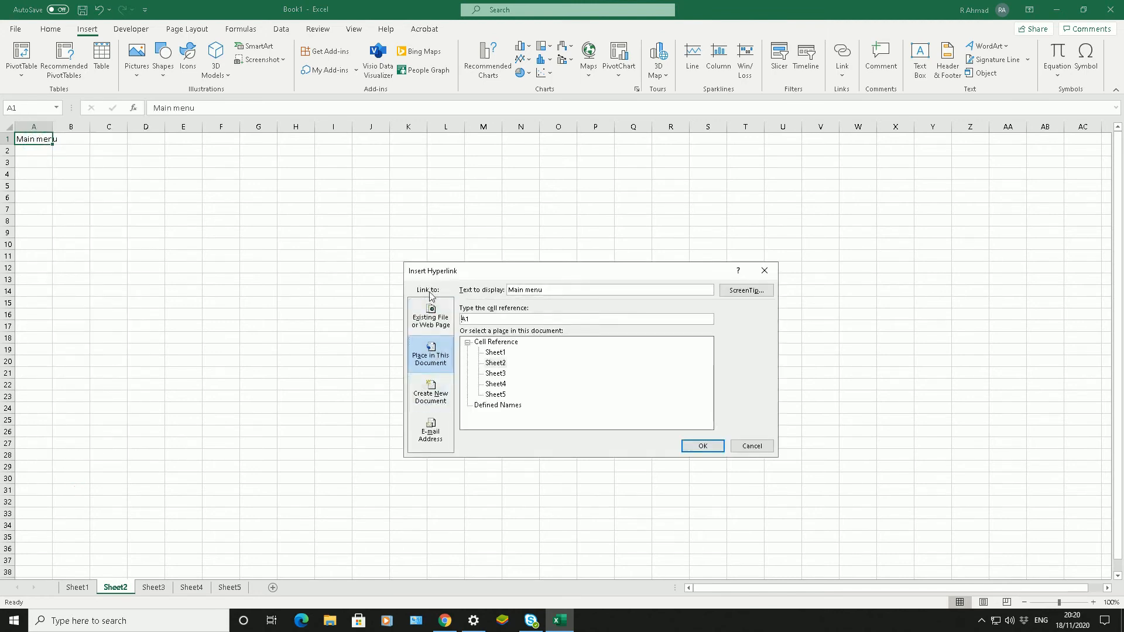
{"action": "left_click", "coordinate": [431, 359]}
{"action": "left_click", "coordinate": [495, 353]}
{"action": "left_click", "coordinate": [698, 444]}
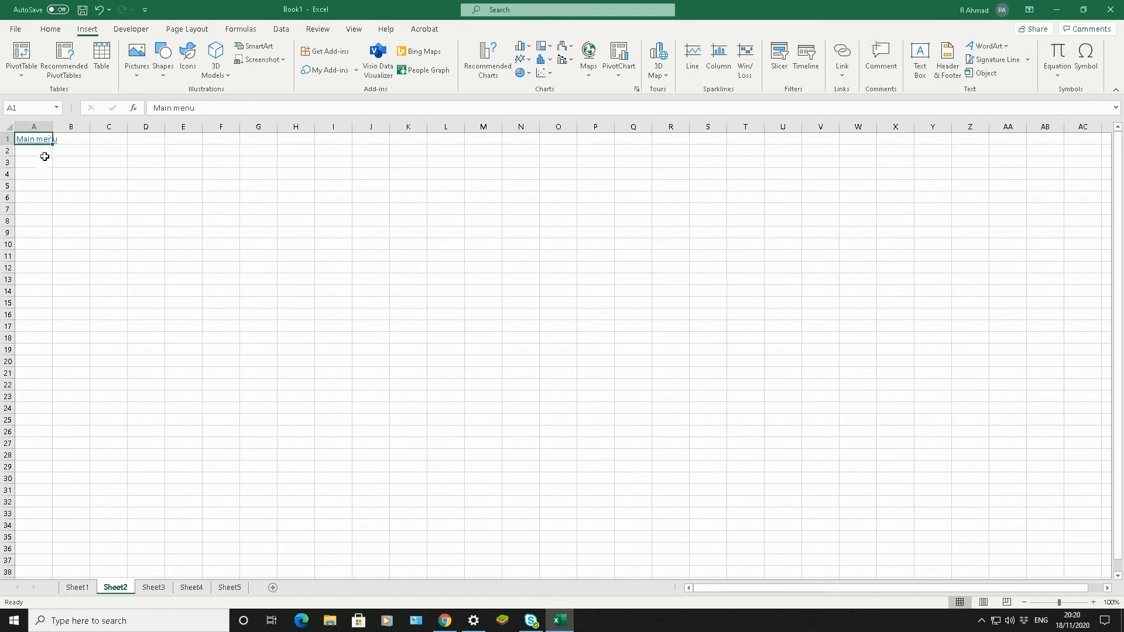
{"action": "left_click", "coordinate": [30, 156]}
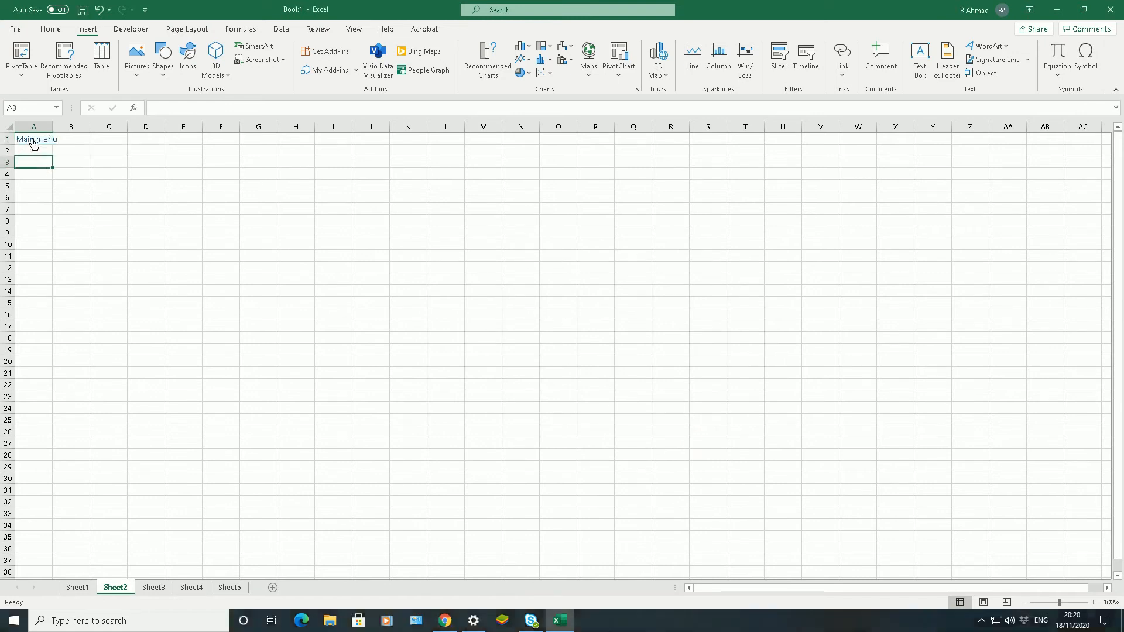
- Return to the Menu page through the Main menu link and hyperlink the Sheet 3 label in M2 to Sheet3 within this document
{"action": "left_click", "coordinate": [31, 142]}
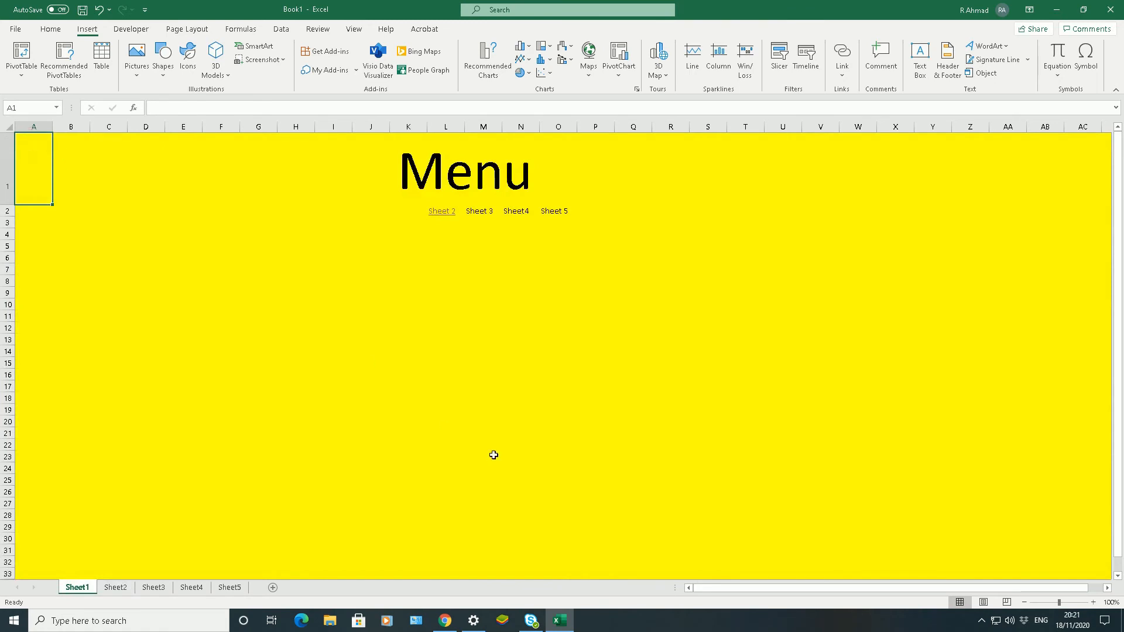
{"action": "left_click", "coordinate": [482, 213]}
{"action": "right_click", "coordinate": [482, 213]}
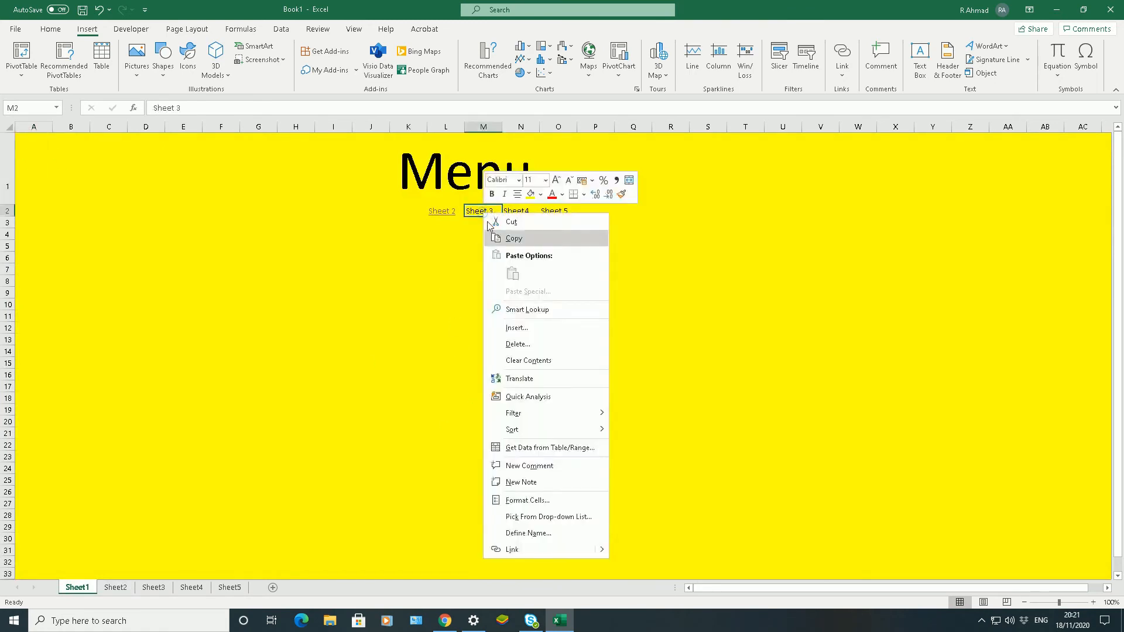
{"action": "left_click", "coordinate": [504, 547]}
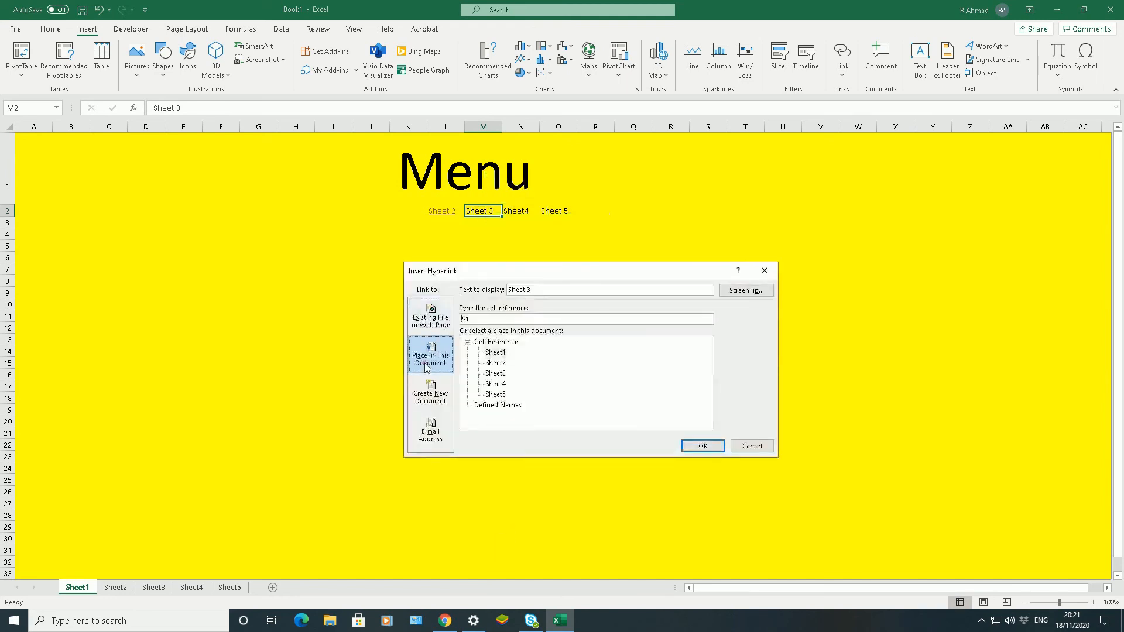
{"action": "left_click", "coordinate": [496, 375]}
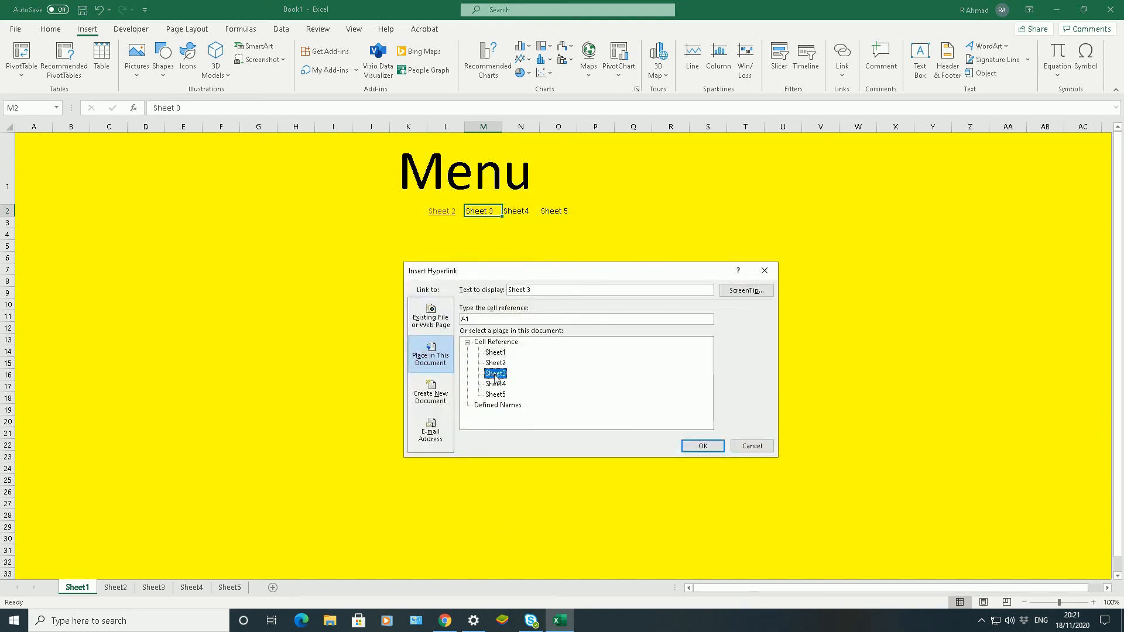
{"action": "left_click", "coordinate": [694, 448]}
- Add a hyperlink to the Sheet4 label in N2 of the Menu page that leads to Sheet4 within this document
{"action": "left_click", "coordinate": [523, 214]}
{"action": "right_click", "coordinate": [523, 213]}
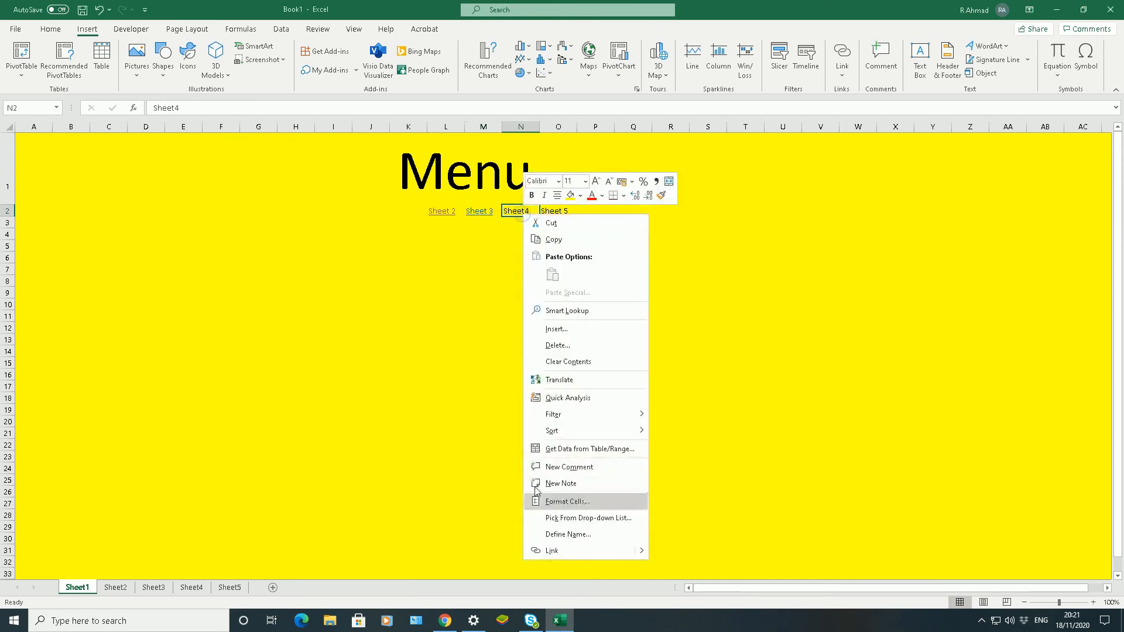
{"action": "left_click", "coordinate": [546, 548]}
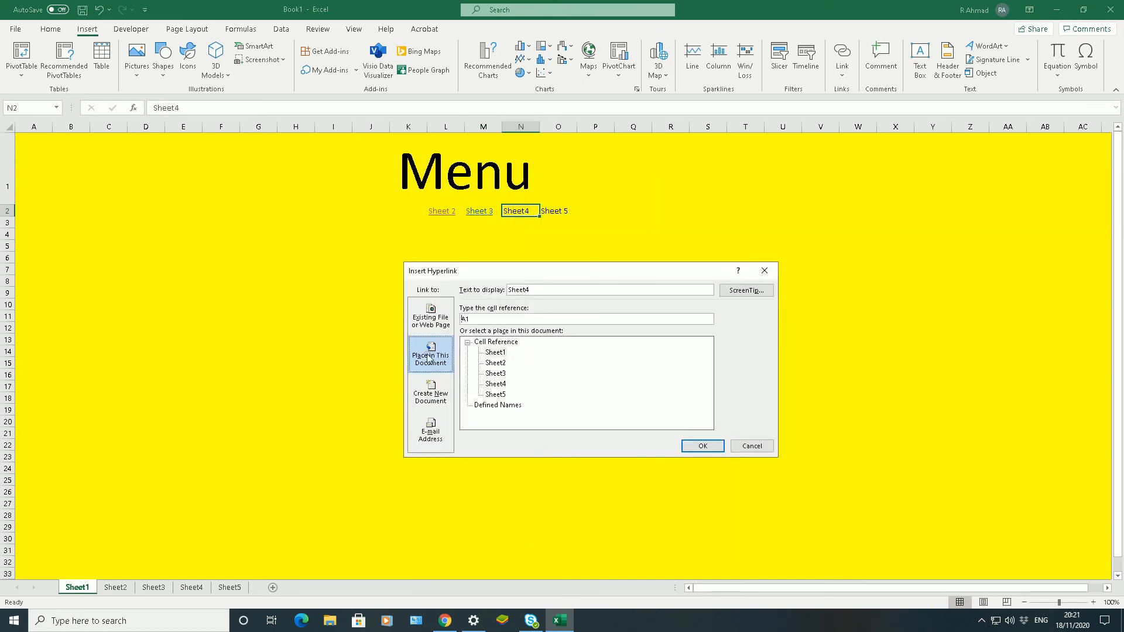
{"action": "left_click", "coordinate": [490, 385]}
{"action": "left_click", "coordinate": [701, 447]}
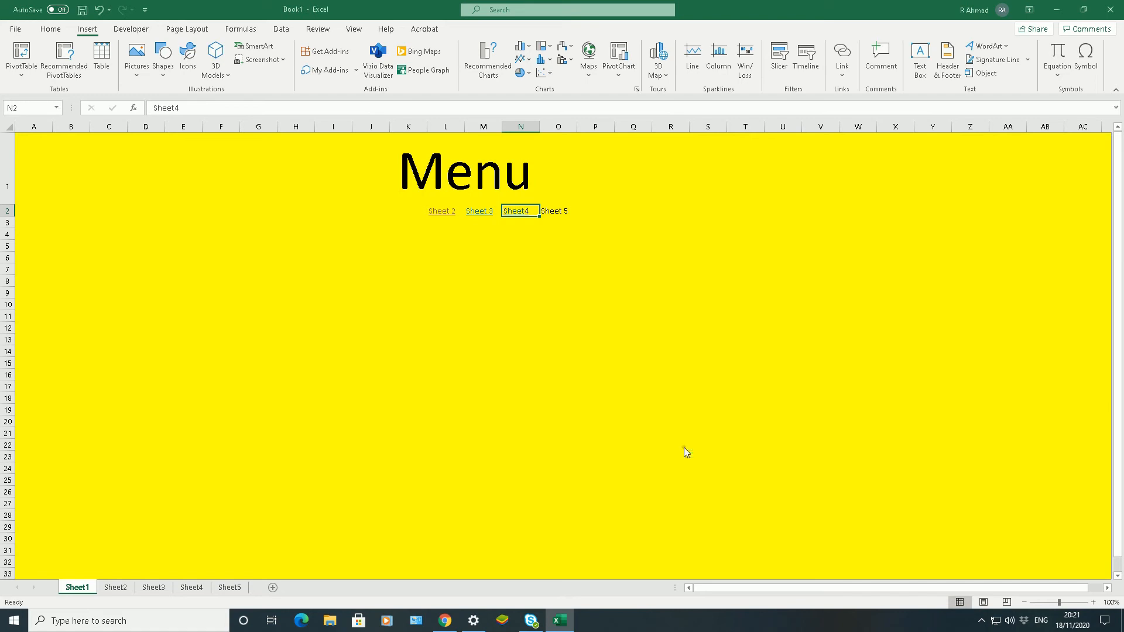
- Add a hyperlink to the Sheet 5 label in O2 of the Menu page that leads to Sheet5 within this document
{"action": "left_click", "coordinate": [553, 210]}
{"action": "right_click", "coordinate": [553, 210]}
{"action": "left_click", "coordinate": [581, 547]}
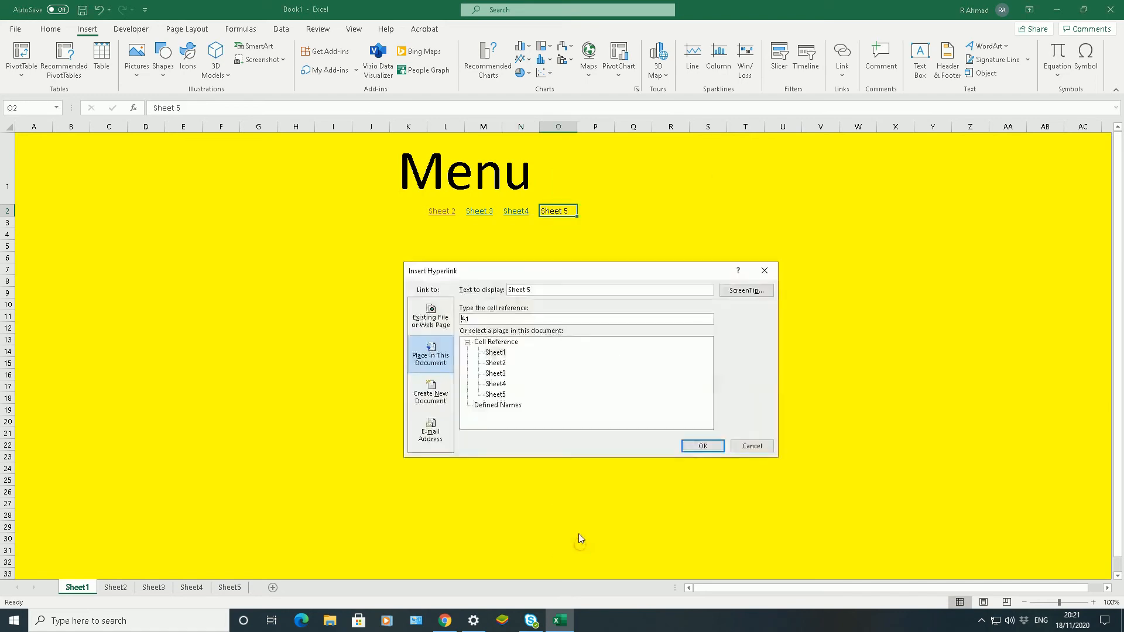
{"action": "left_click", "coordinate": [495, 394]}
{"action": "left_click", "coordinate": [684, 447]}
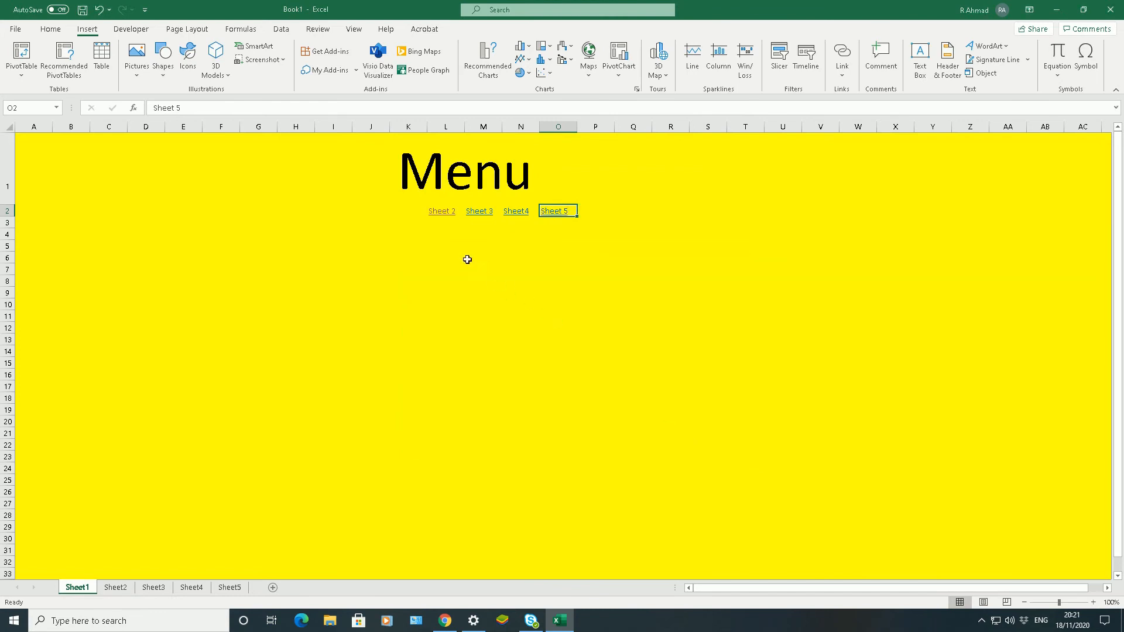
- Test the Sheet 2 link and its Main menu return link, and follow the Sheet 3 link from the Menu page
{"action": "left_click", "coordinate": [440, 209]}
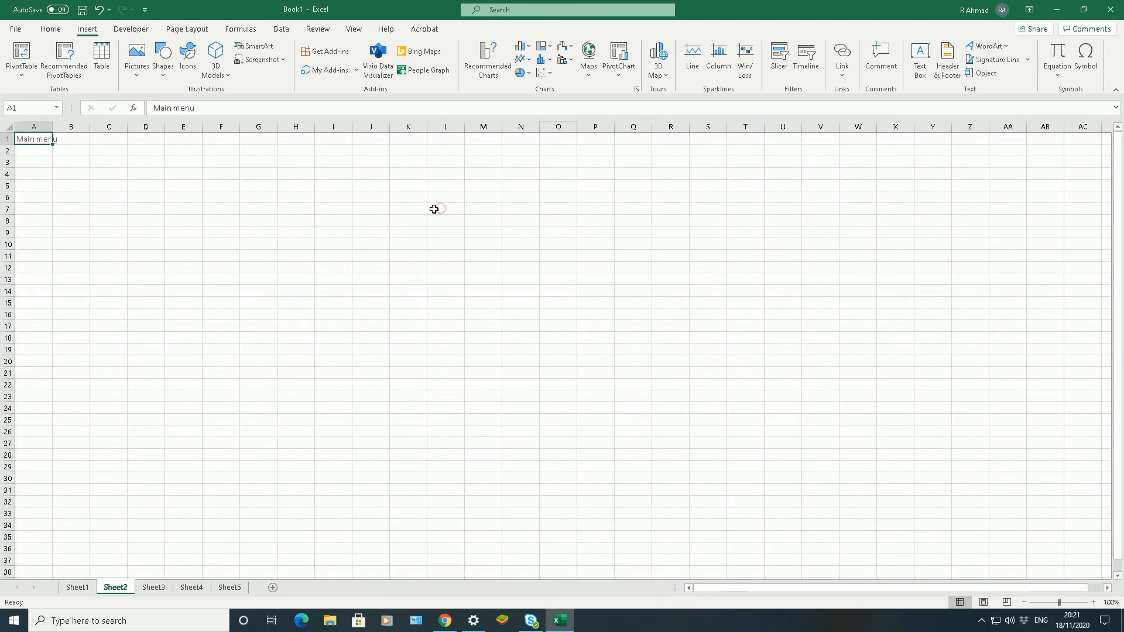
{"action": "left_click", "coordinate": [33, 144]}
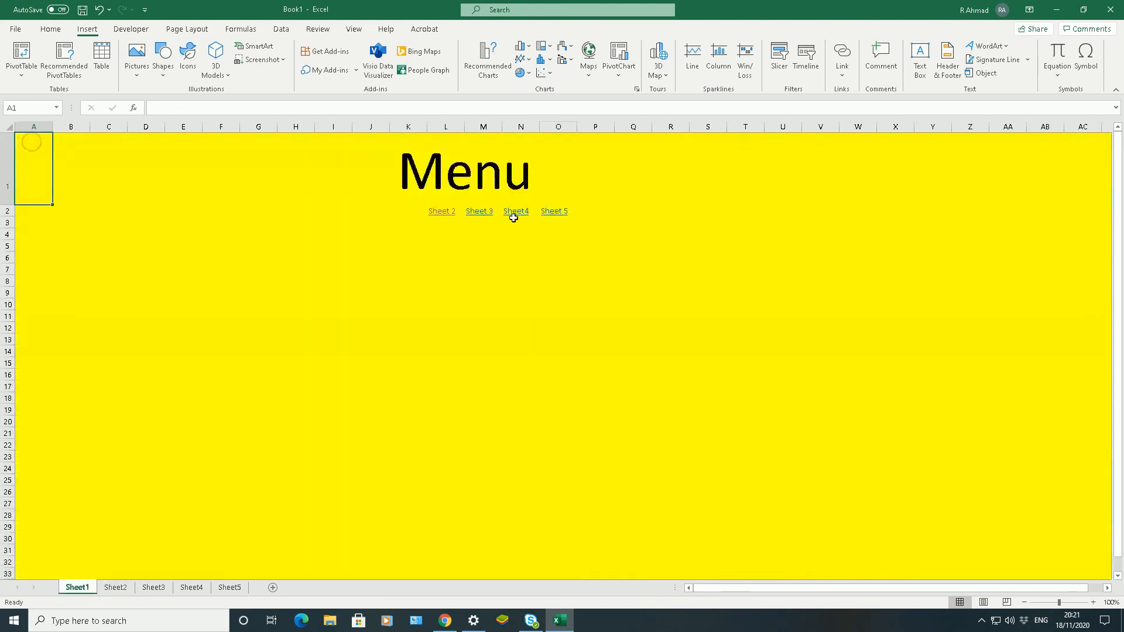
{"action": "left_click", "coordinate": [483, 214]}
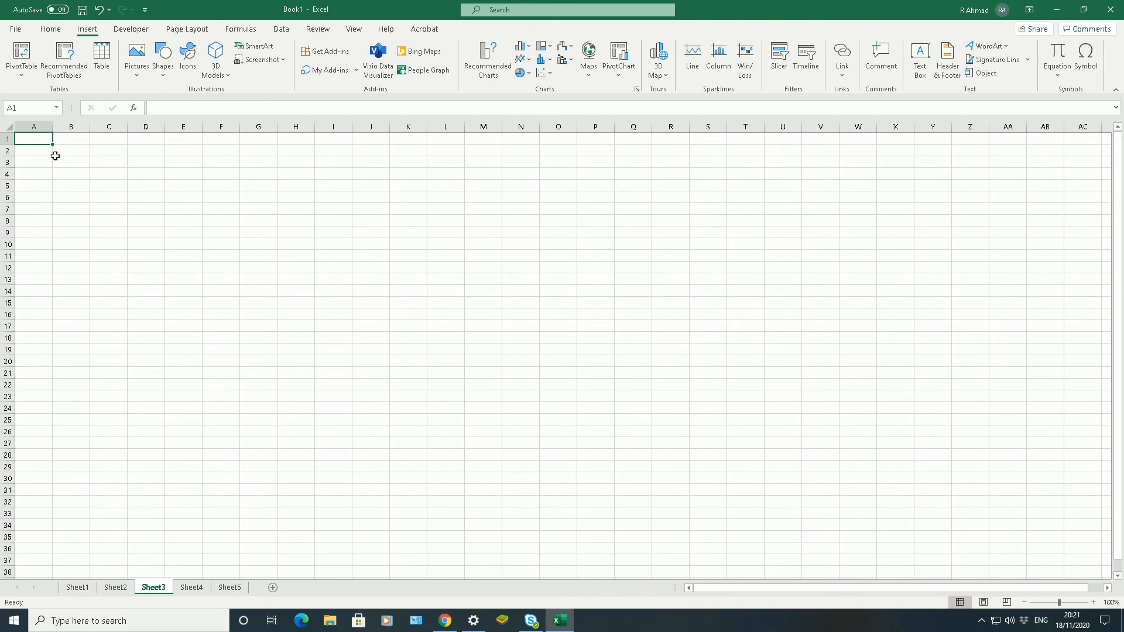
- Copy the Main menu link from A1 of Sheet2 and paste it into A1 of Sheet3
{"action": "left_click", "coordinate": [117, 590]}
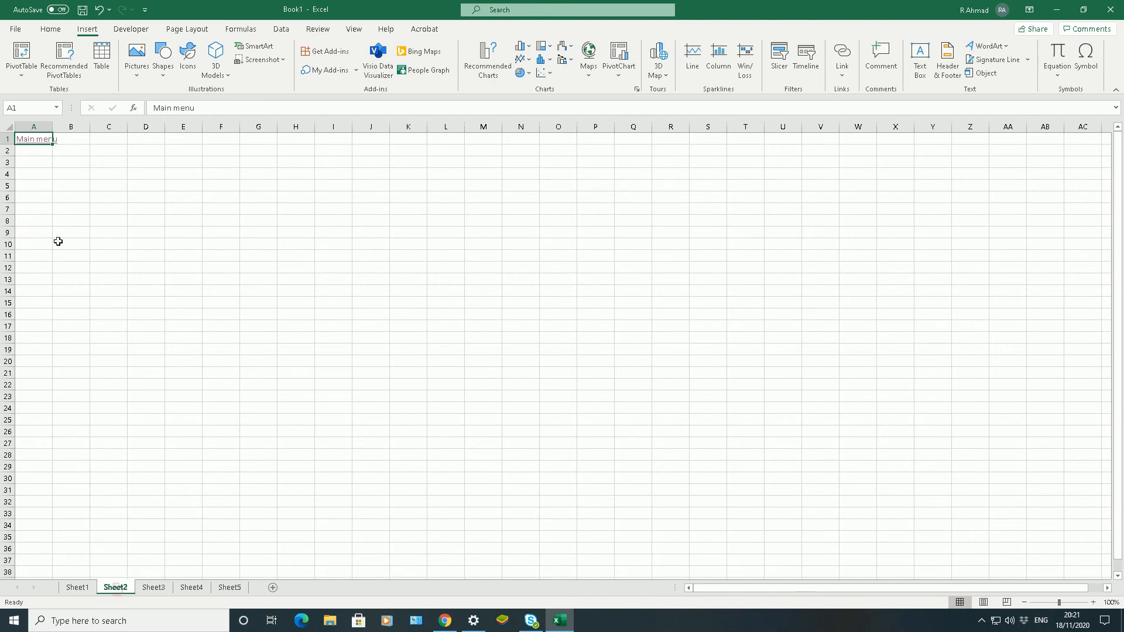
{"action": "right_click", "coordinate": [32, 144]}
{"action": "left_click", "coordinate": [51, 166]}
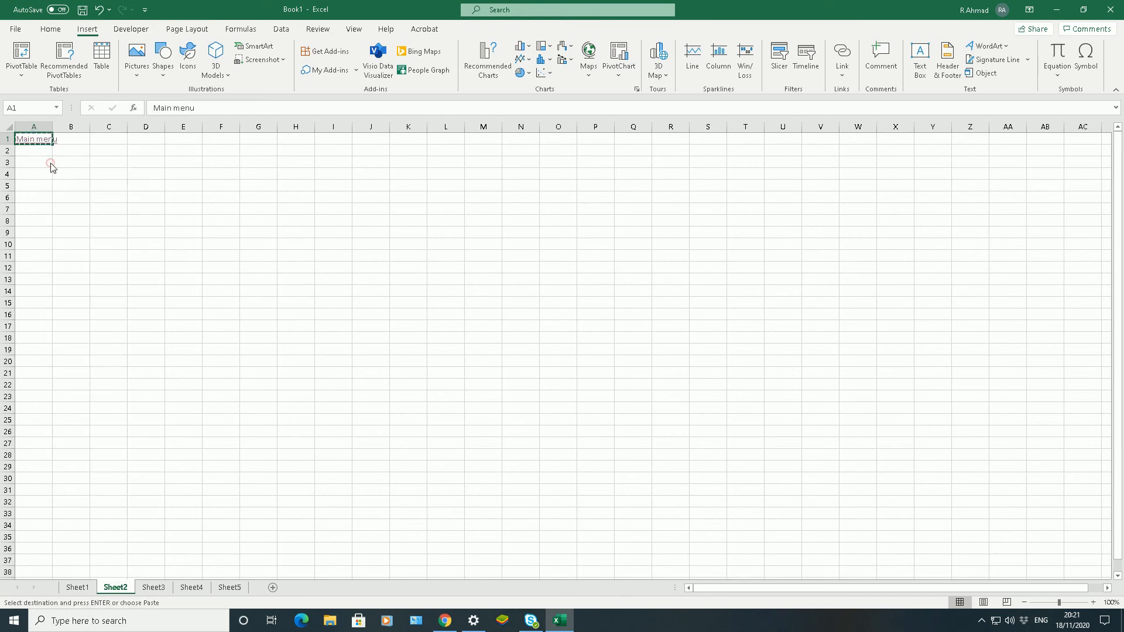
{"action": "left_click", "coordinate": [155, 588]}
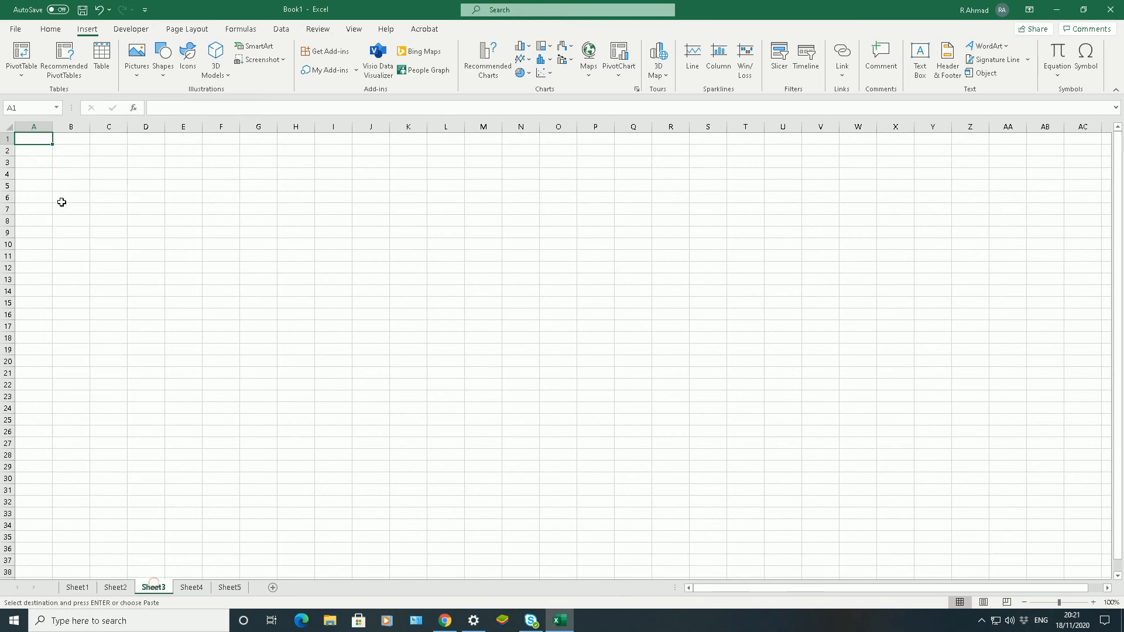
{"action": "right_click", "coordinate": [35, 138]}
{"action": "left_click", "coordinate": [60, 196]}
- Paste the copied Main menu link into cell A1 of both Sheet4 and Sheet5
{"action": "left_click", "coordinate": [192, 587]}
{"action": "right_click", "coordinate": [28, 141]}
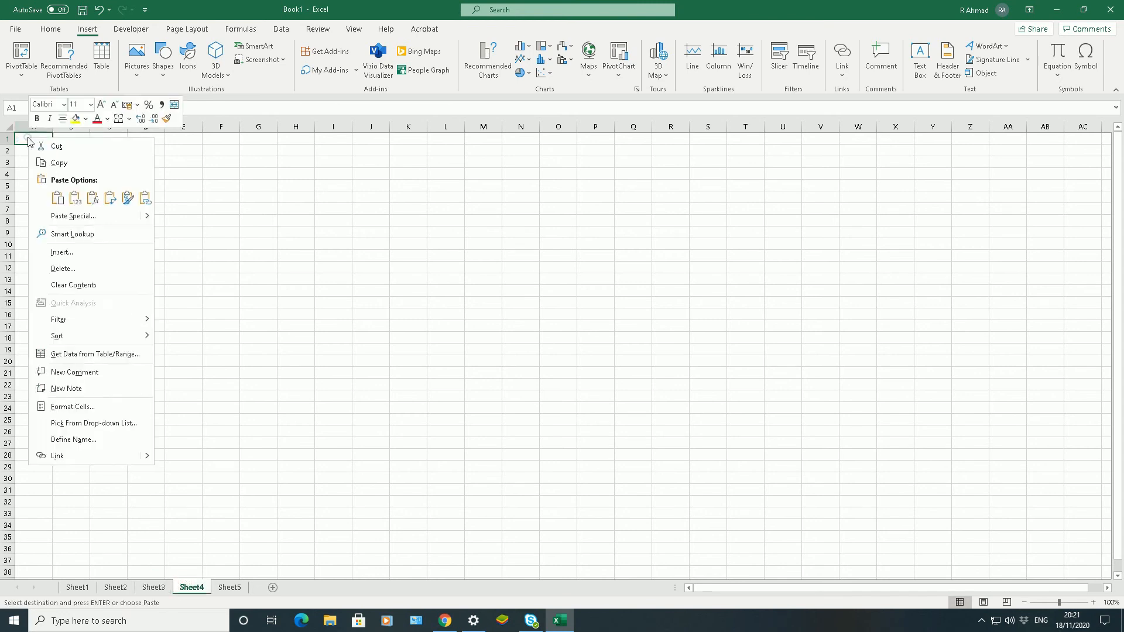
{"action": "left_click", "coordinate": [56, 198]}
{"action": "left_click", "coordinate": [223, 587]}
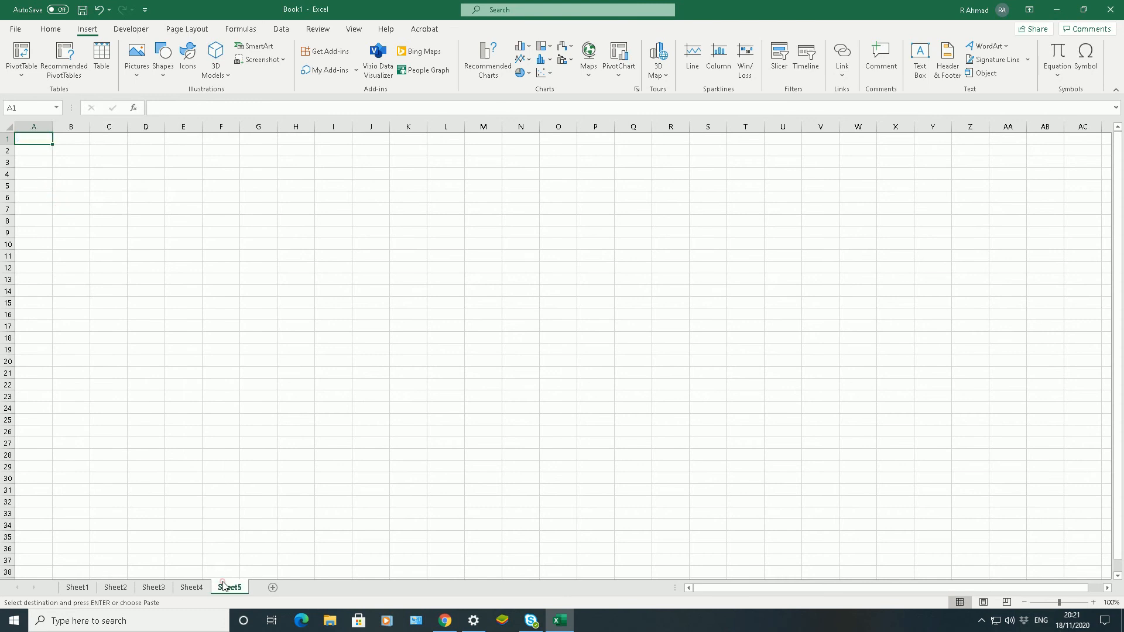
{"action": "right_click", "coordinate": [35, 142]}
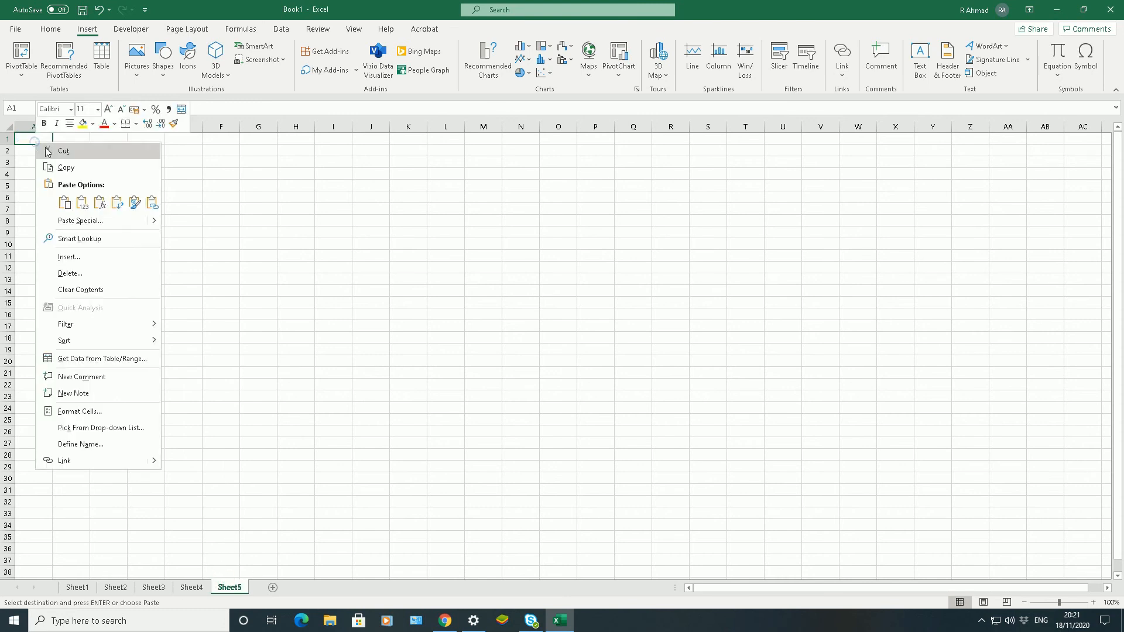
{"action": "left_click", "coordinate": [62, 202]}
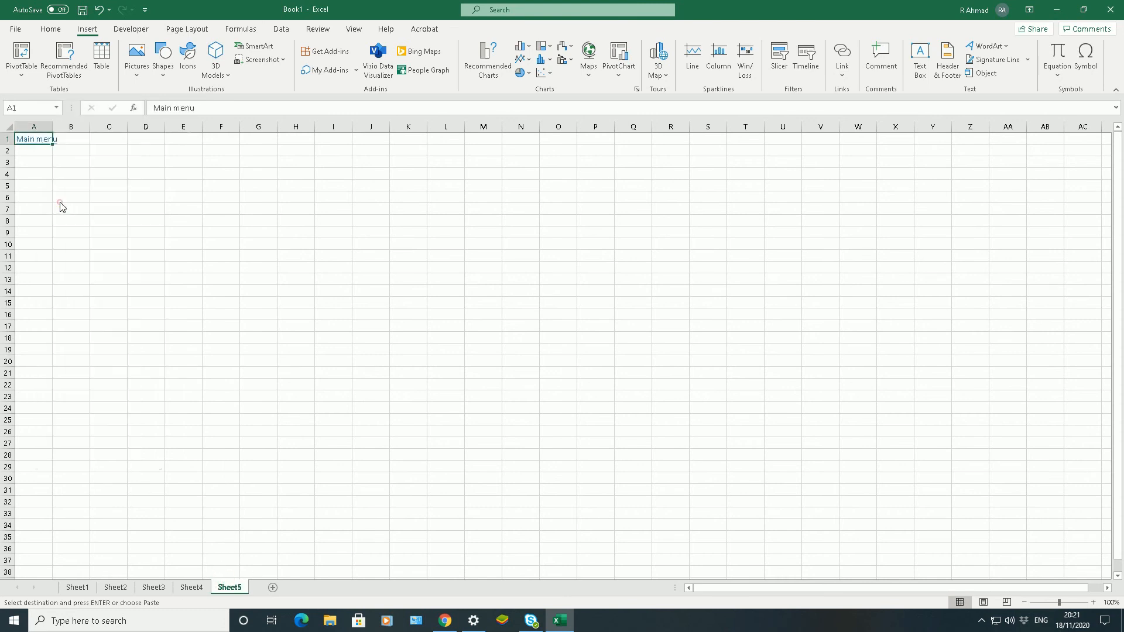
- Test the Main menu link on Sheet5, and follow each sheet link from the Menu page and back for Sheet2 through Sheet5
{"action": "left_click", "coordinate": [37, 144]}
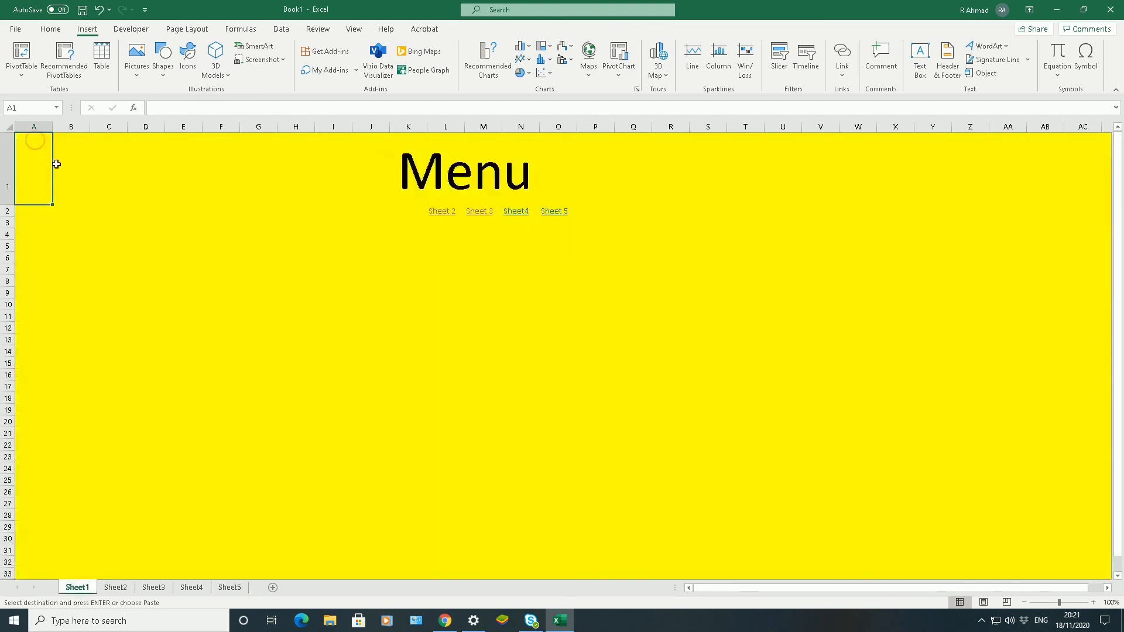
{"action": "left_click", "coordinate": [441, 211]}
{"action": "left_click", "coordinate": [35, 143]}
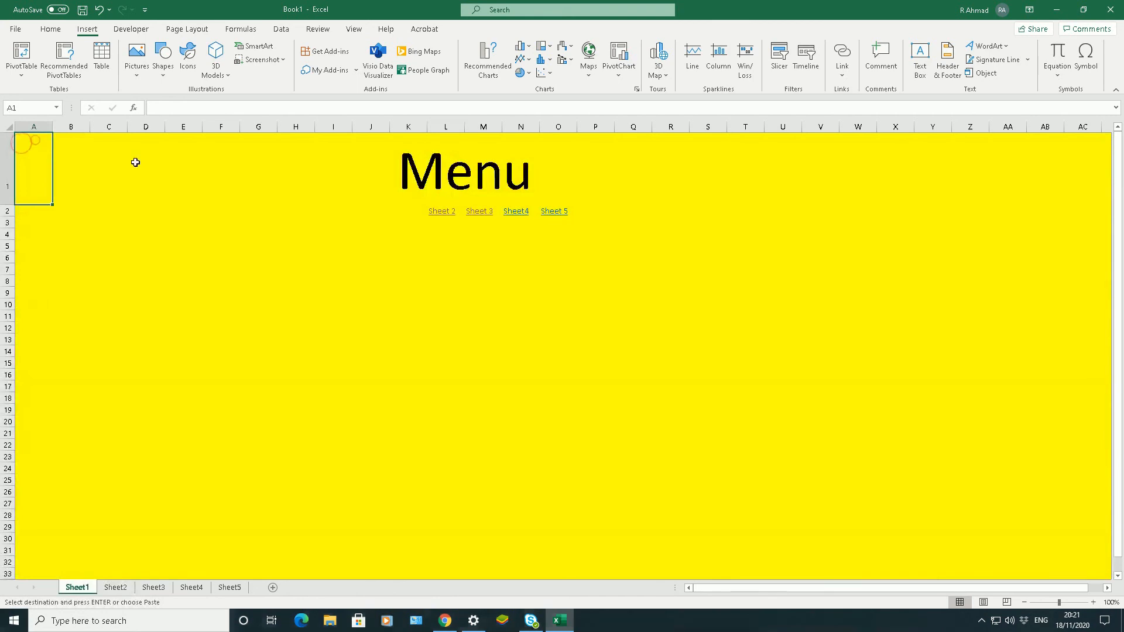
{"action": "left_click", "coordinate": [478, 210]}
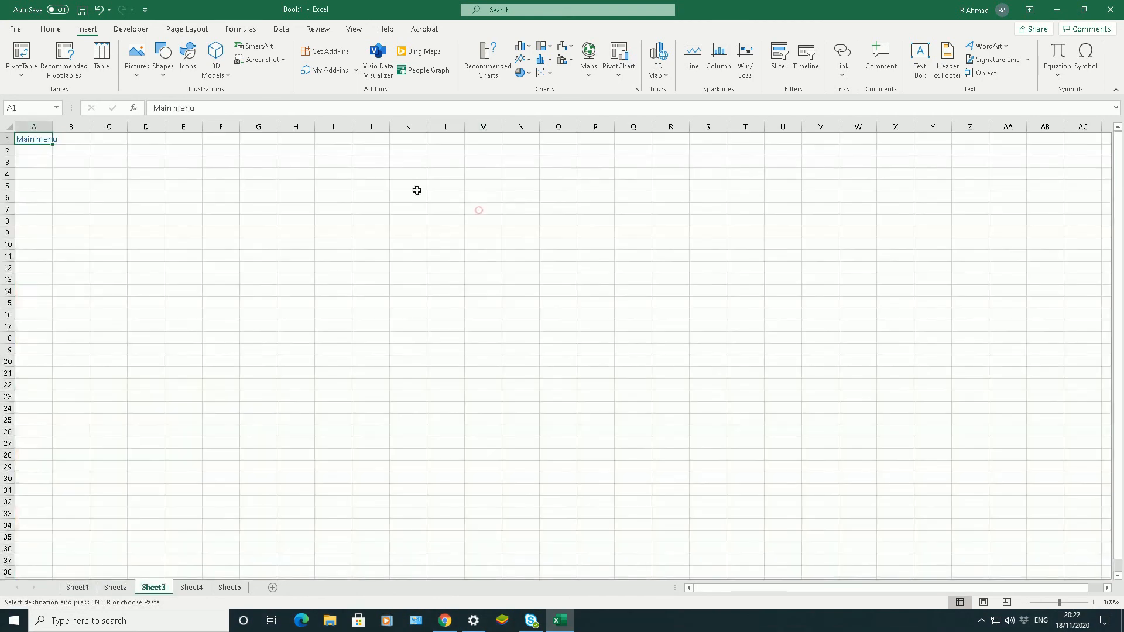
{"action": "left_click", "coordinate": [24, 140]}
{"action": "left_click", "coordinate": [515, 213]}
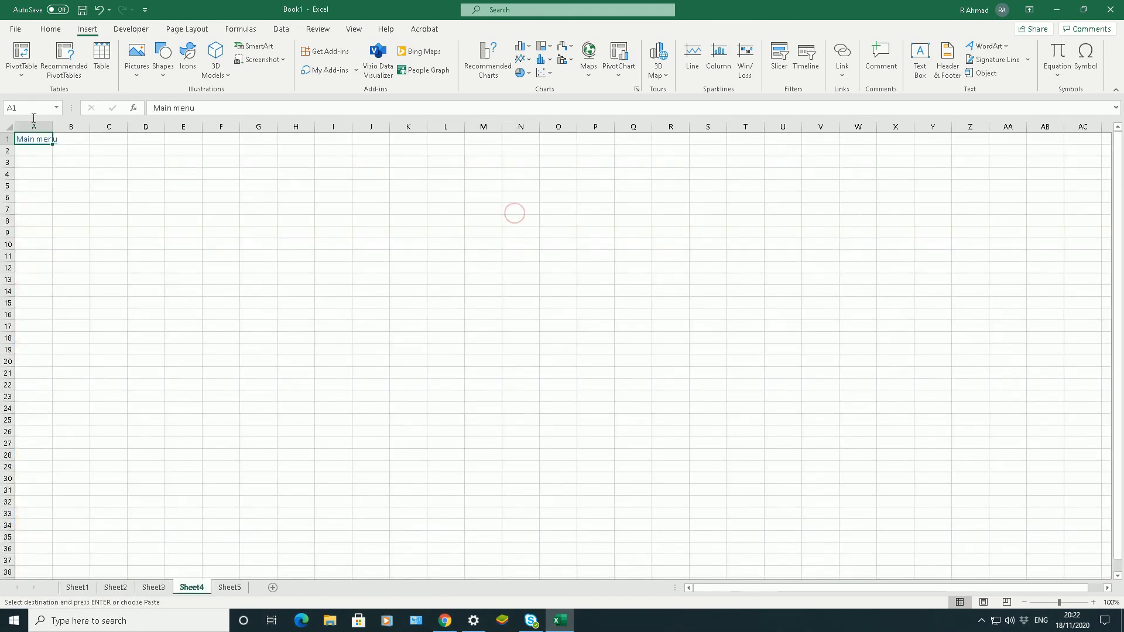
{"action": "left_click", "coordinate": [32, 140]}
{"action": "left_click", "coordinate": [553, 211]}
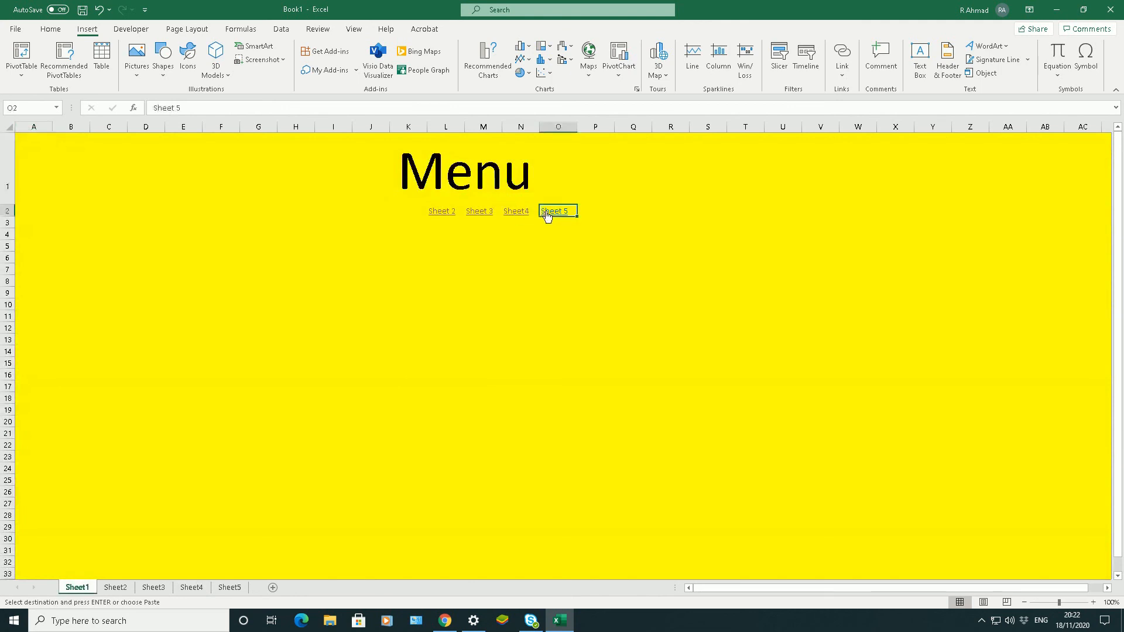
{"action": "left_click", "coordinate": [32, 139]}
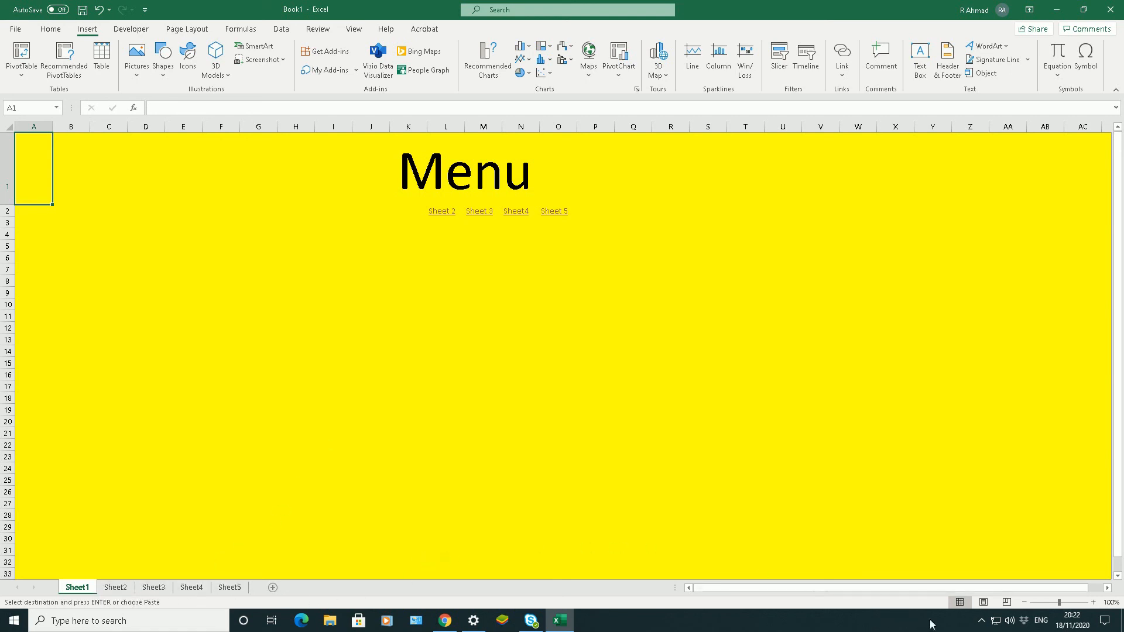
{"action": "left_click", "coordinate": [982, 621]}
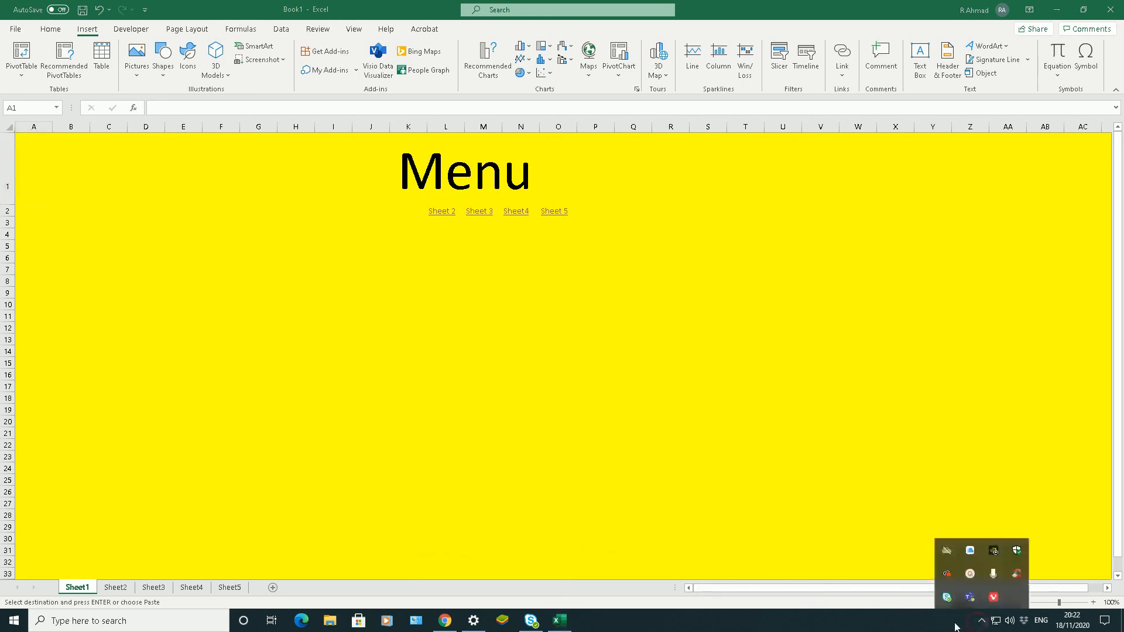
{"action": "left_click", "coordinate": [970, 576]}
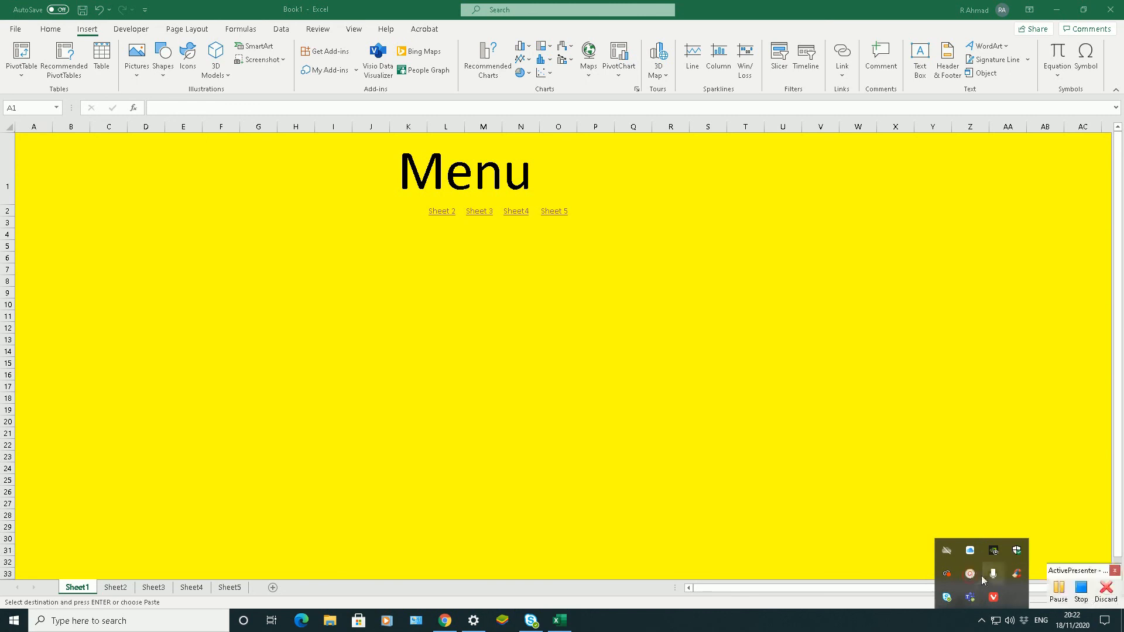
{"action": "left_click", "coordinate": [1082, 589]}
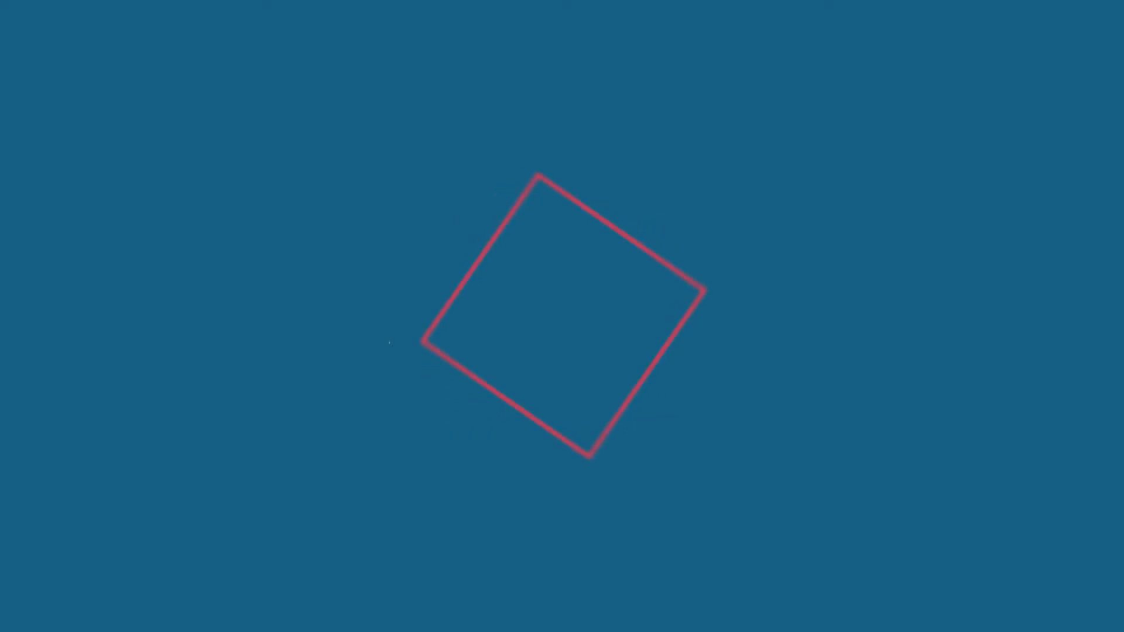